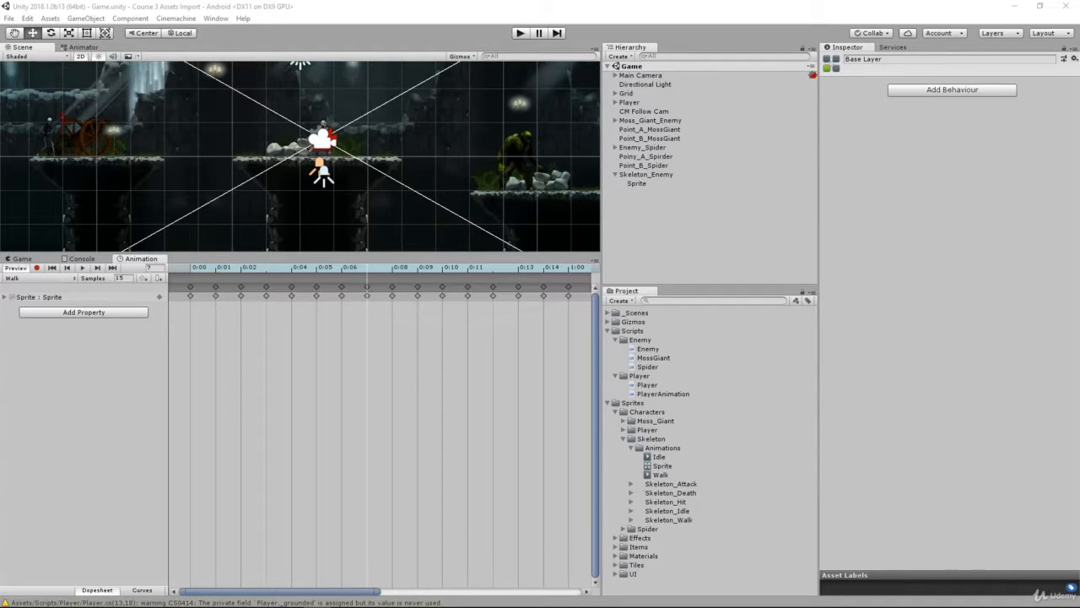
- Create a C# script named Skeleton in the Enemy scripts folder
left_click(629, 174)
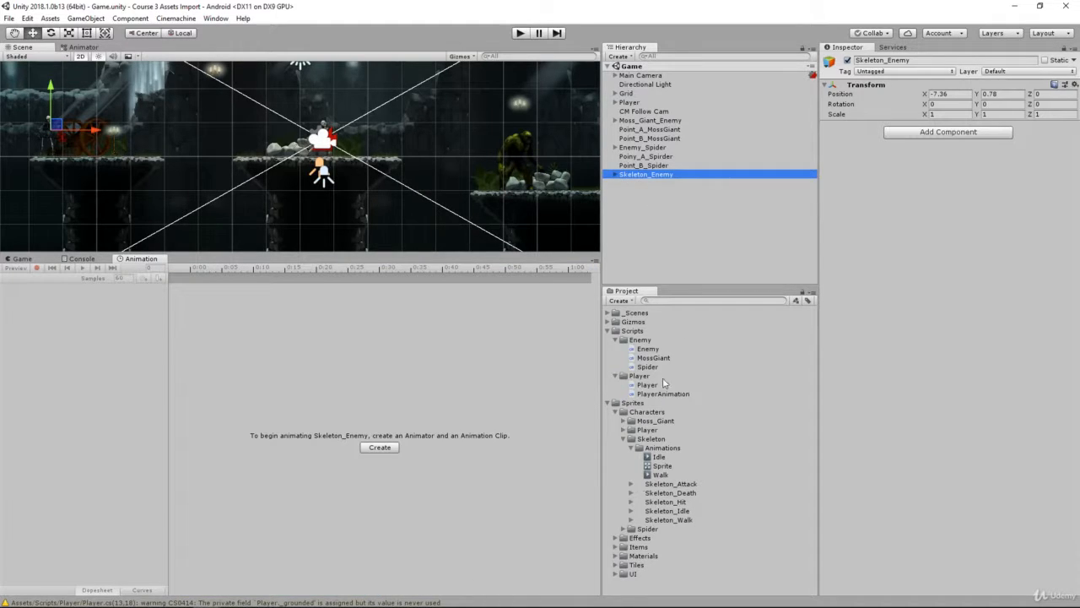
left_click(639, 340)
right_click(637, 341)
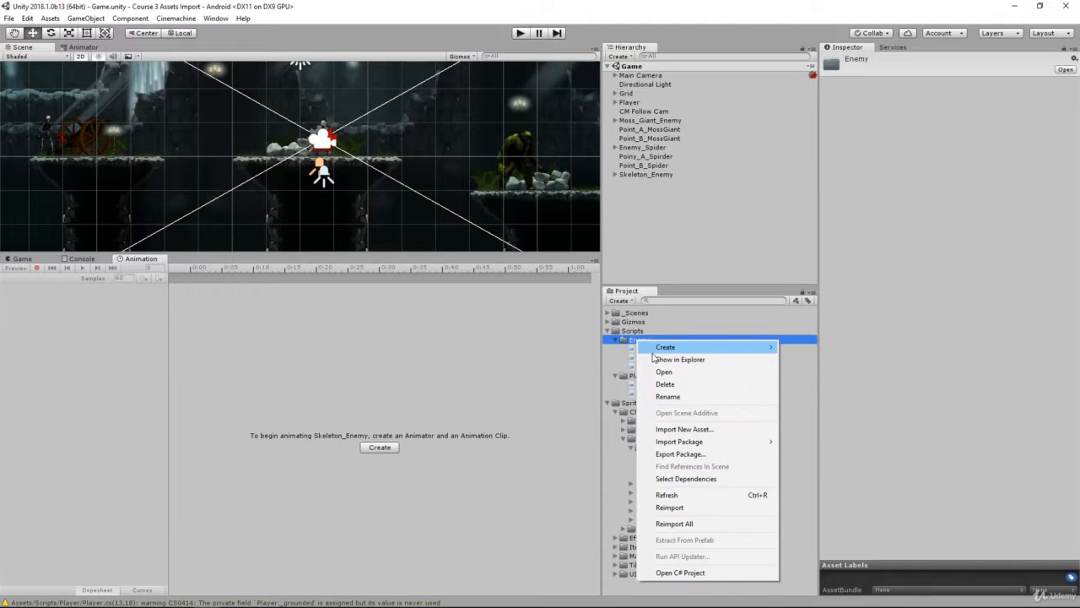
mouse_move(688, 348)
left_click(811, 139)
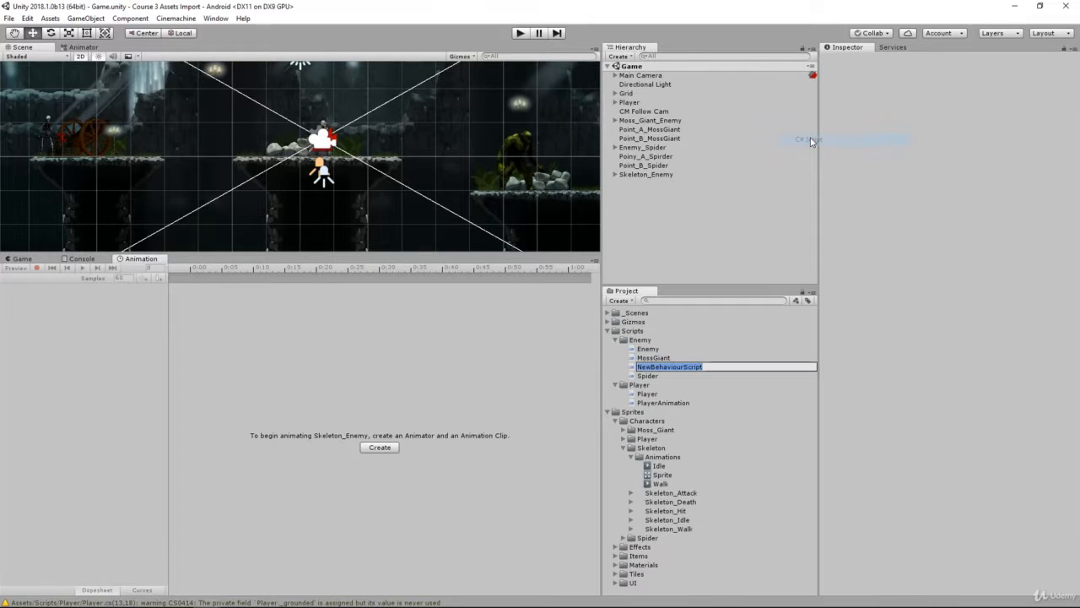
type("Skeleton")
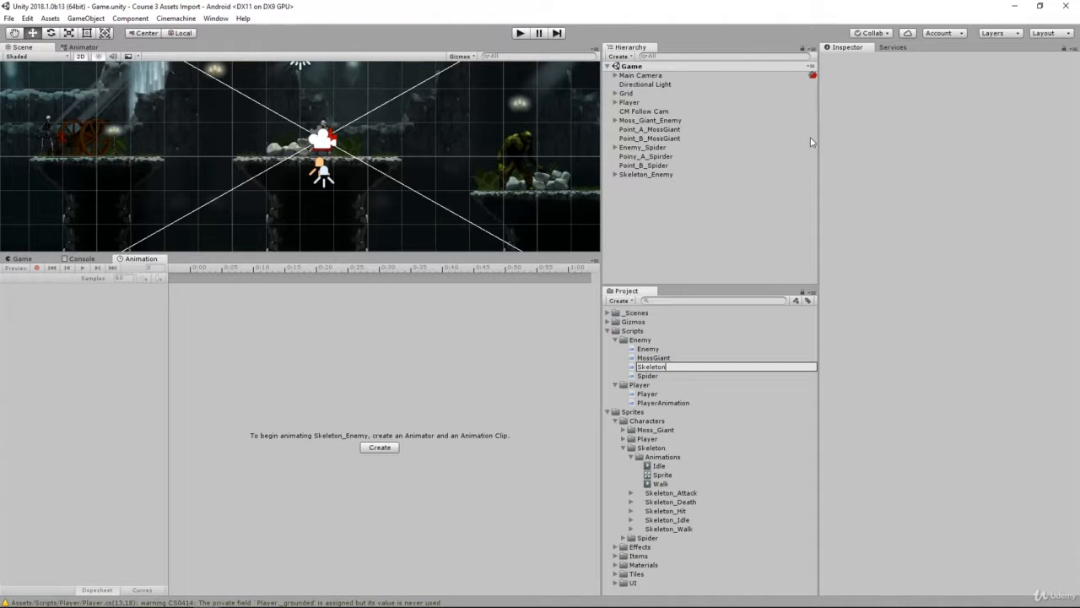
key("Return")
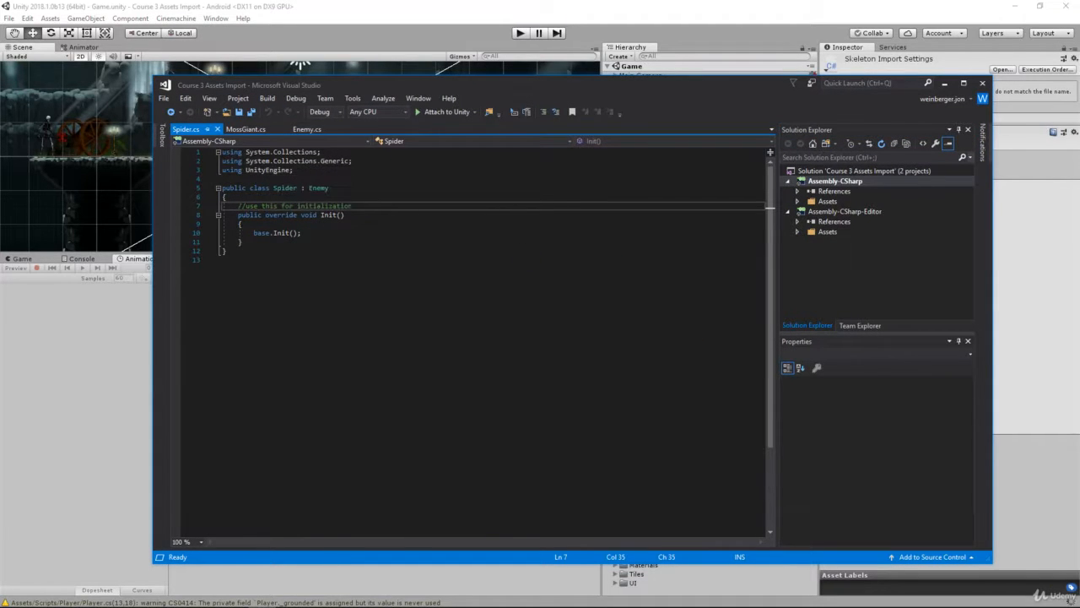
- In the Skeleton script in Visual Studio, put the class's opening brace on its own line and delete the Start and Update methods
left_click(94, 420)
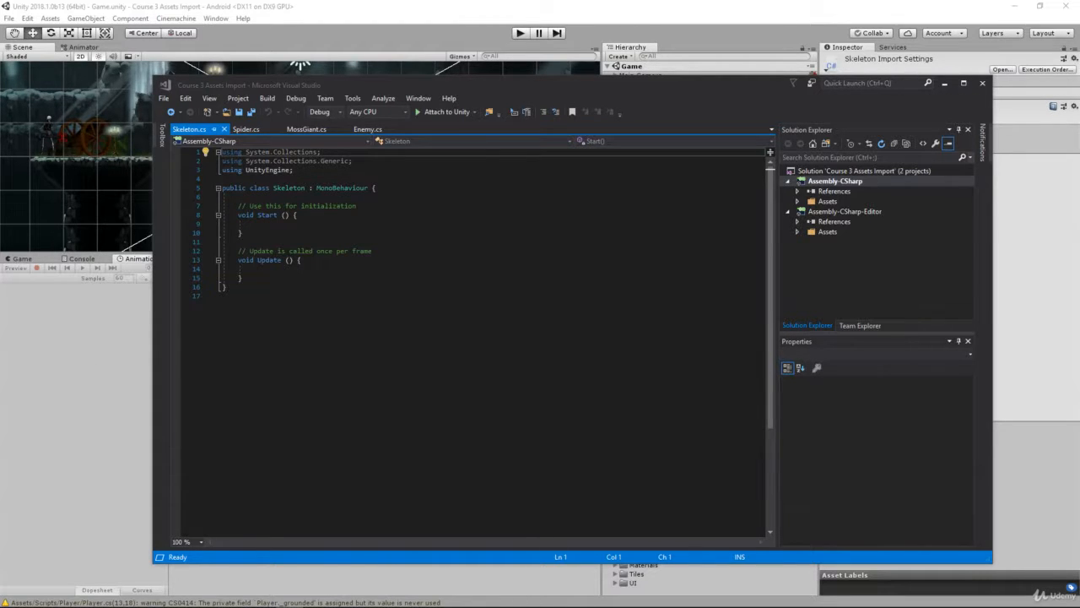
left_click(368, 188)
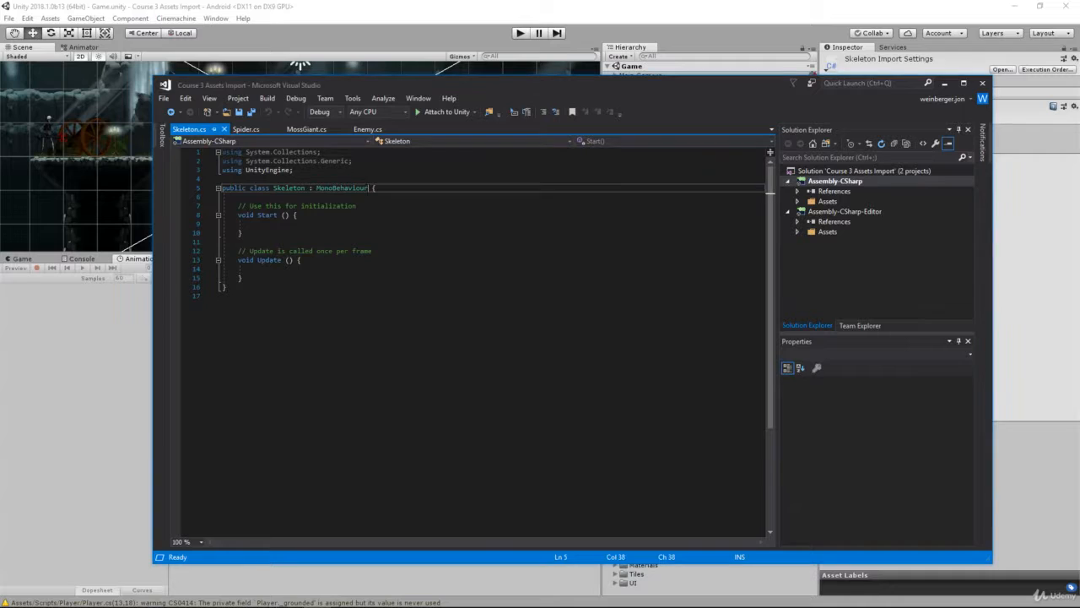
key("Return")
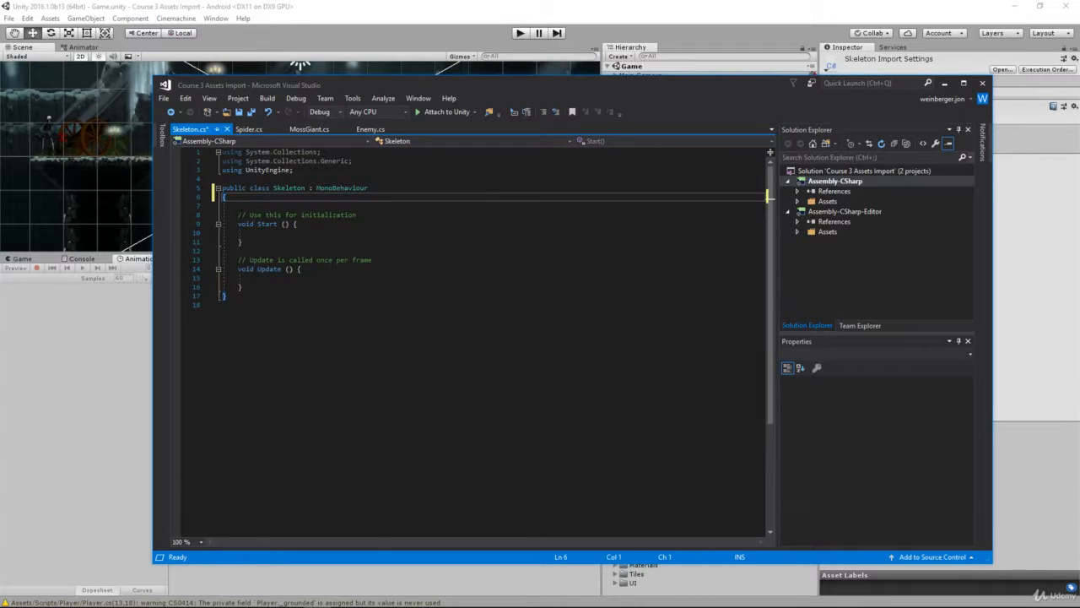
left_click_drag(238, 214, 303, 284)
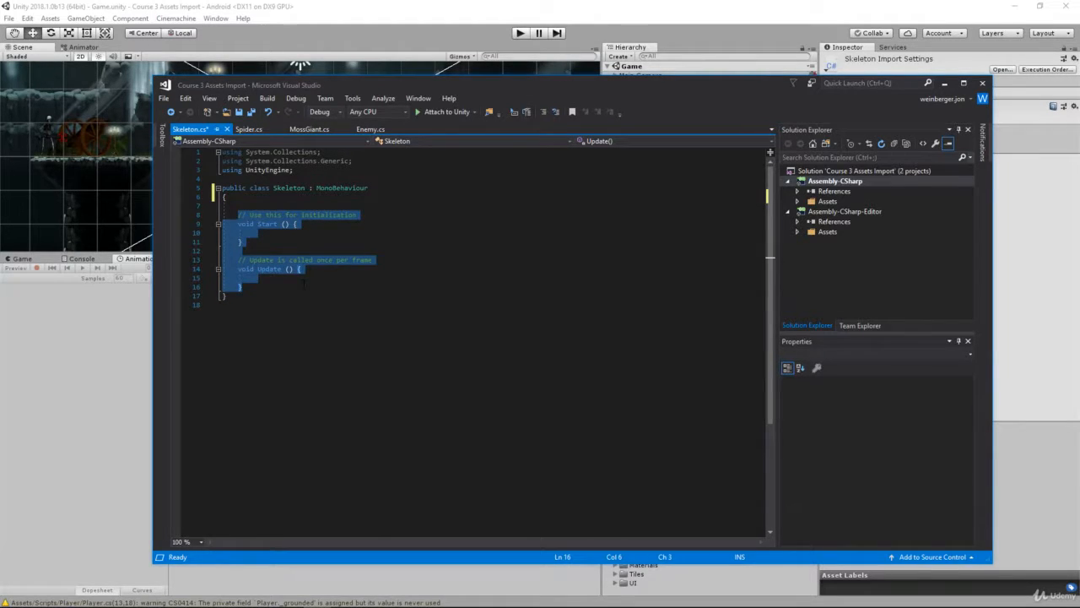
key("Delete")
key("Delete")
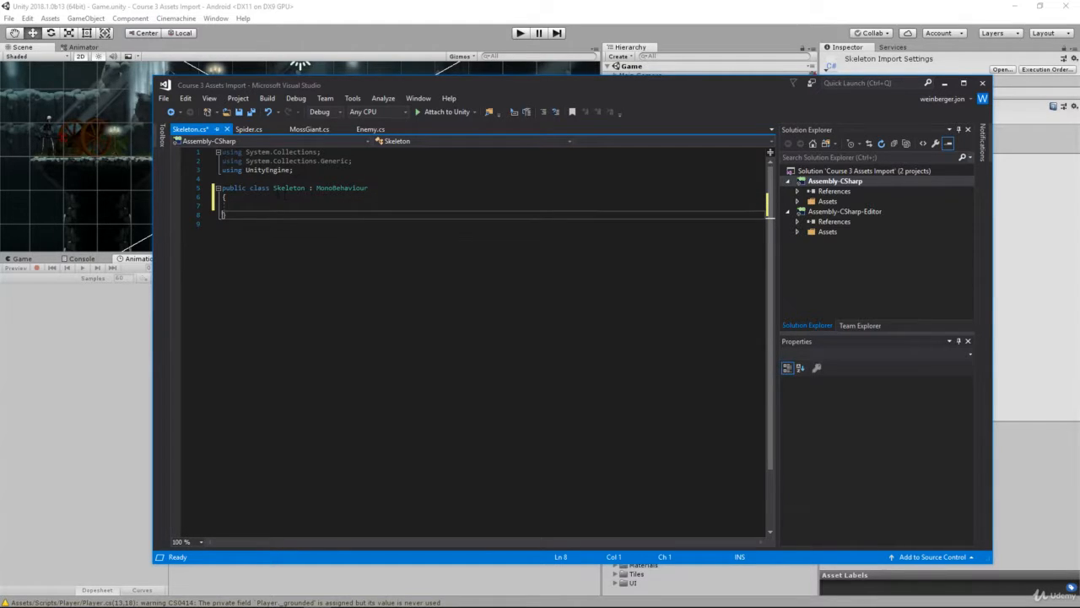
- Make the Skeleton class inherit from Enemy instead of MonoBehaviour and save the script
double_click(333, 188)
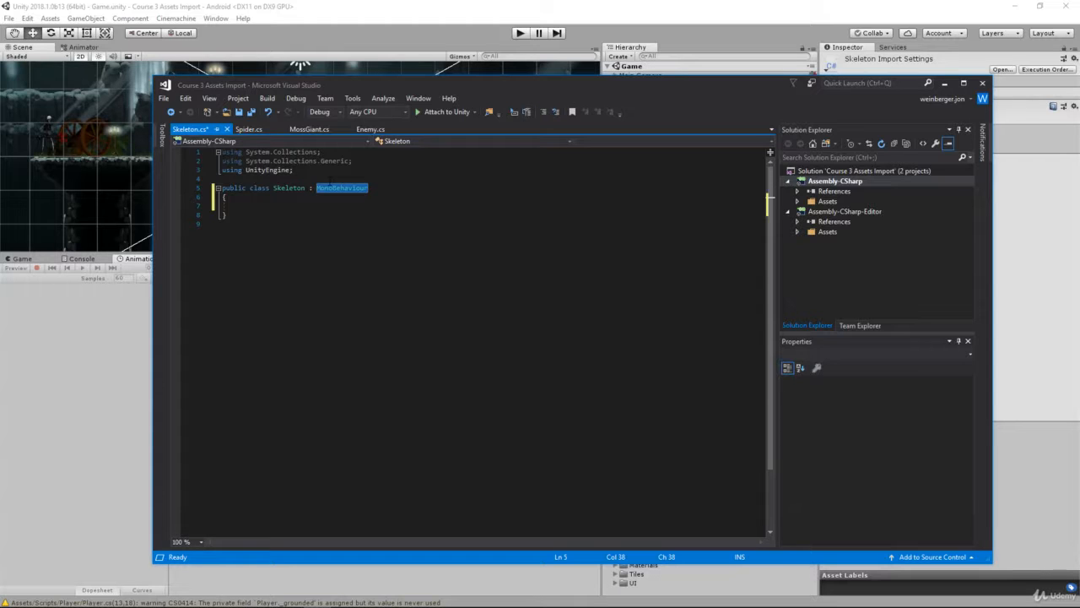
type("enem")
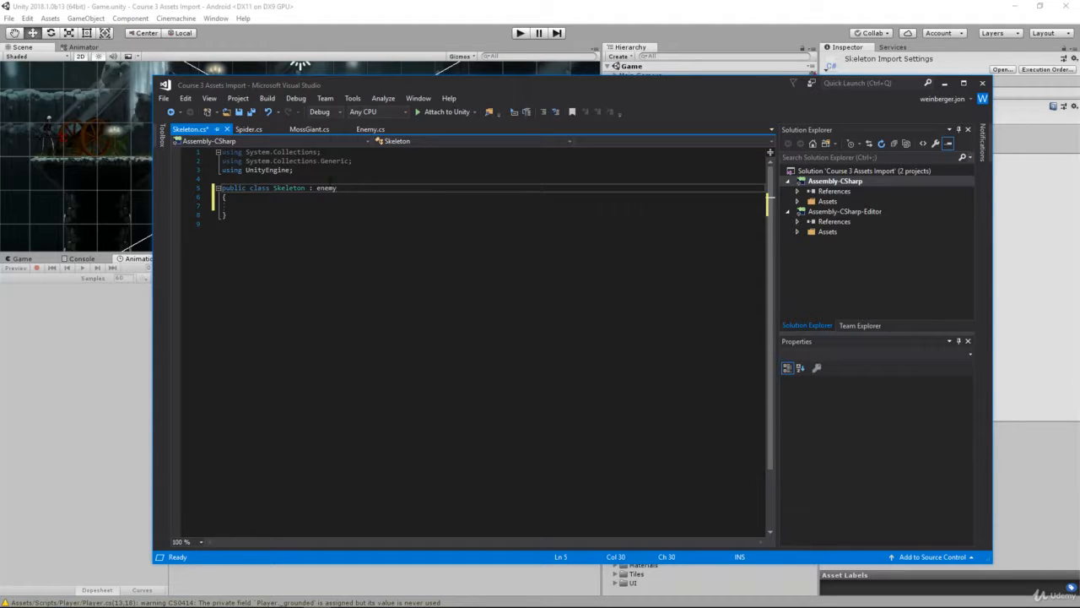
type("y")
key("Tab")
key("ctrl+s")
- Add a public override of Init() that calls base.Init() to the Skeleton class, and save the script
key("Down")
key("Return")
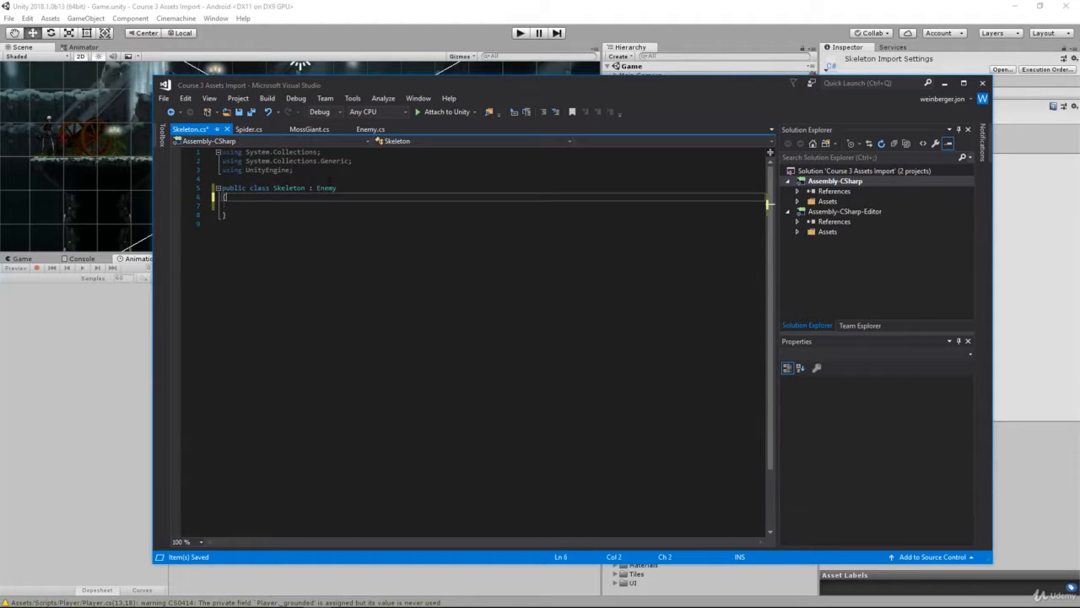
type("public override")
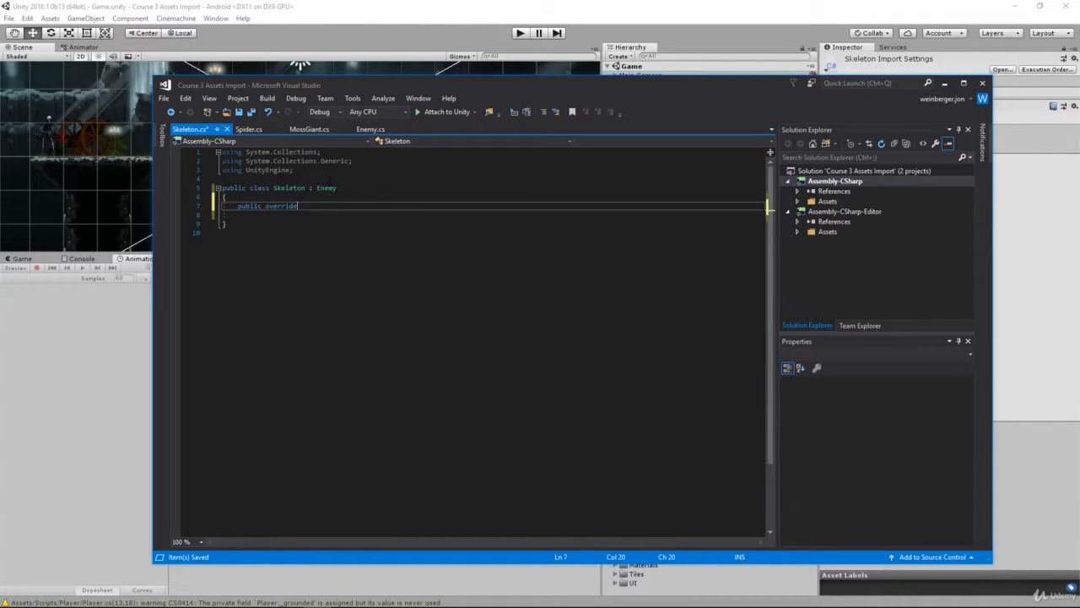
key("Down")
key("Down")
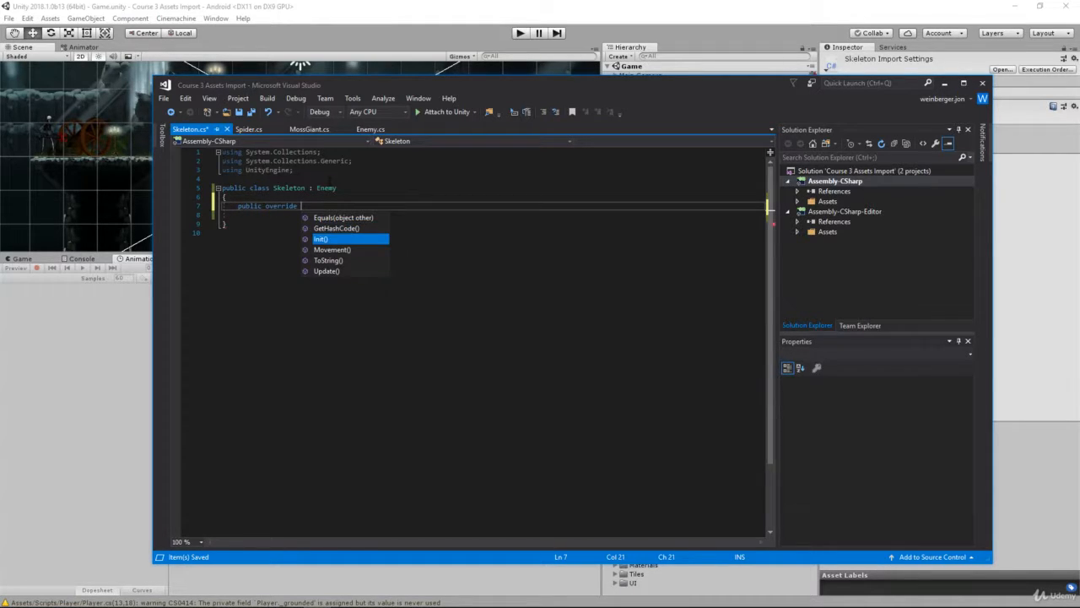
key("Return")
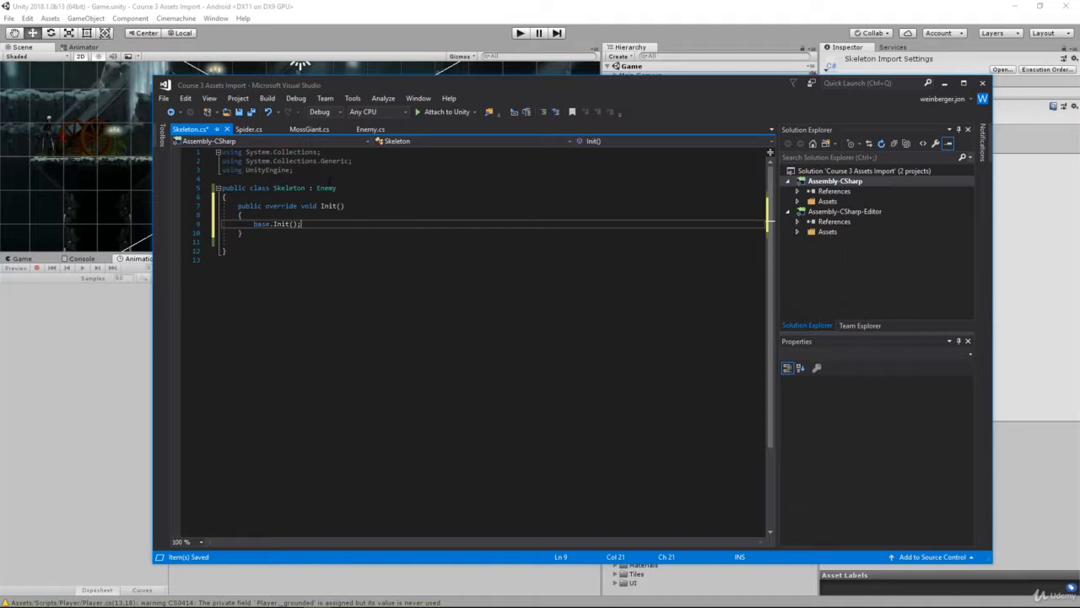
key("ctrl+s")
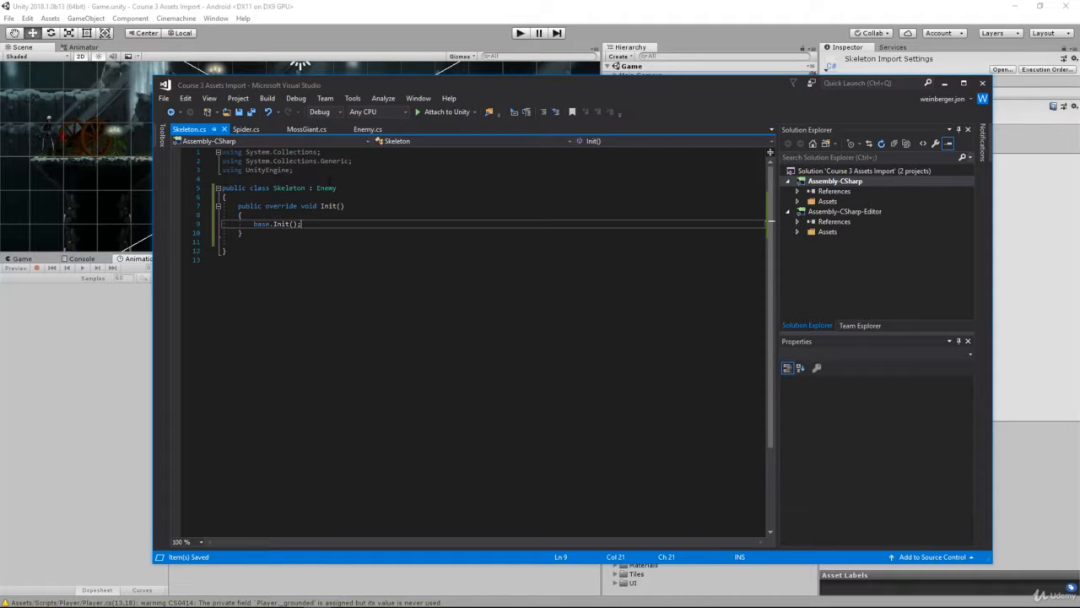
- Switch to Unity and attach the Skeleton script to the Skeleton_Enemy object
left_click(122, 402)
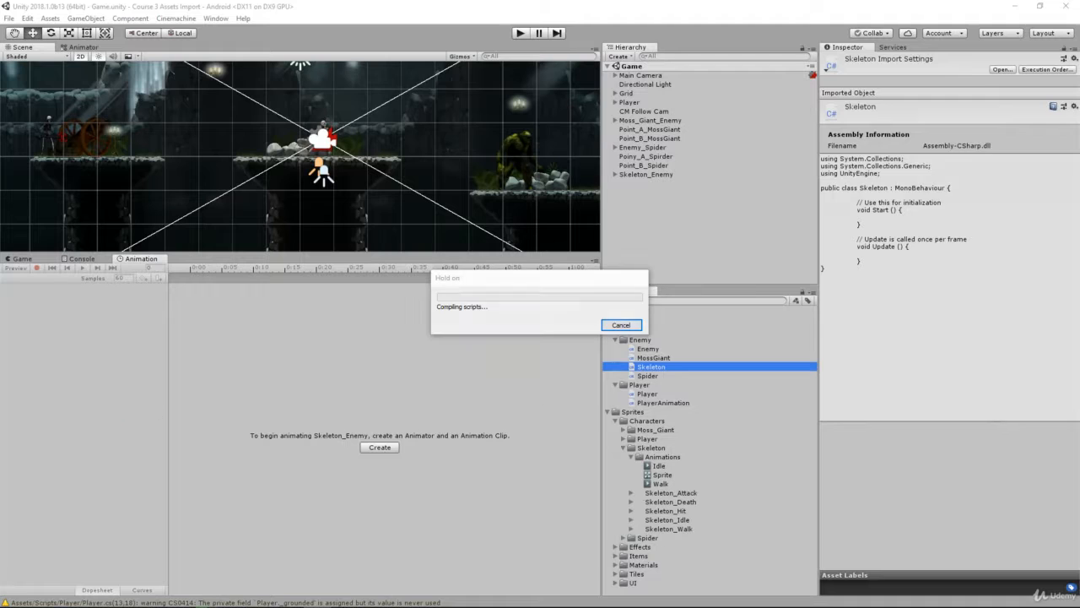
left_click(634, 175)
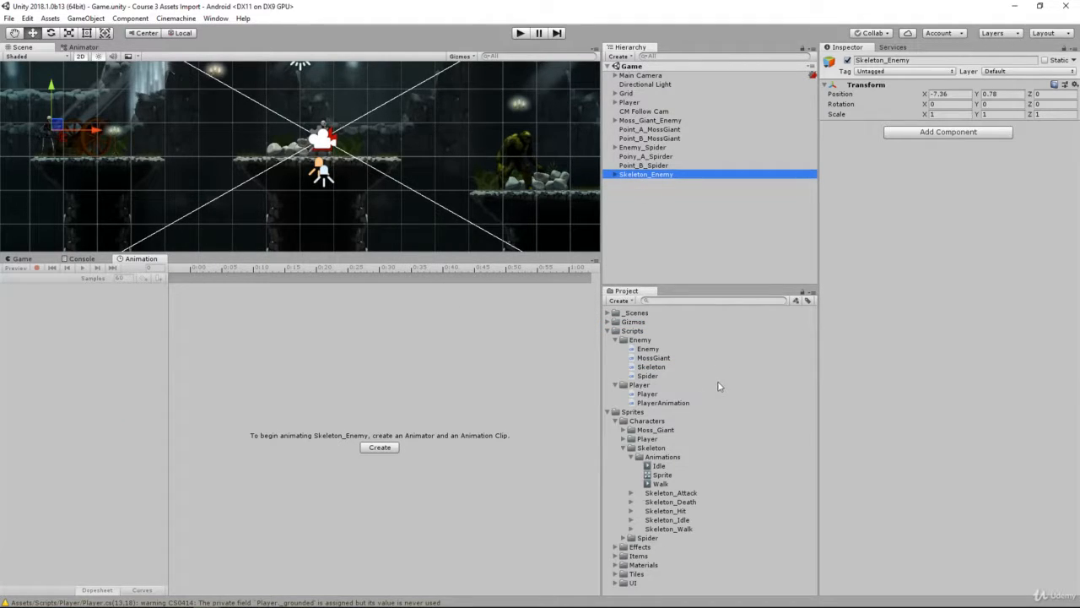
left_click_drag(648, 369, 927, 262)
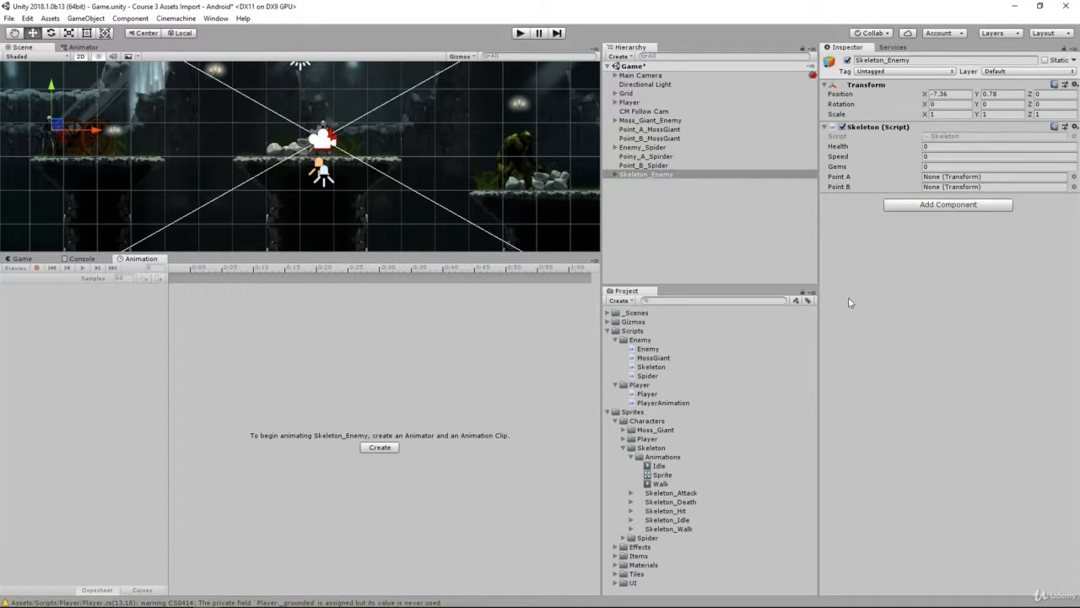
- Set the Speed of Skeleton_Enemy's Skeleton script to 1
left_click(931, 146)
left_click(928, 156)
left_click(933, 166)
left_click(935, 156)
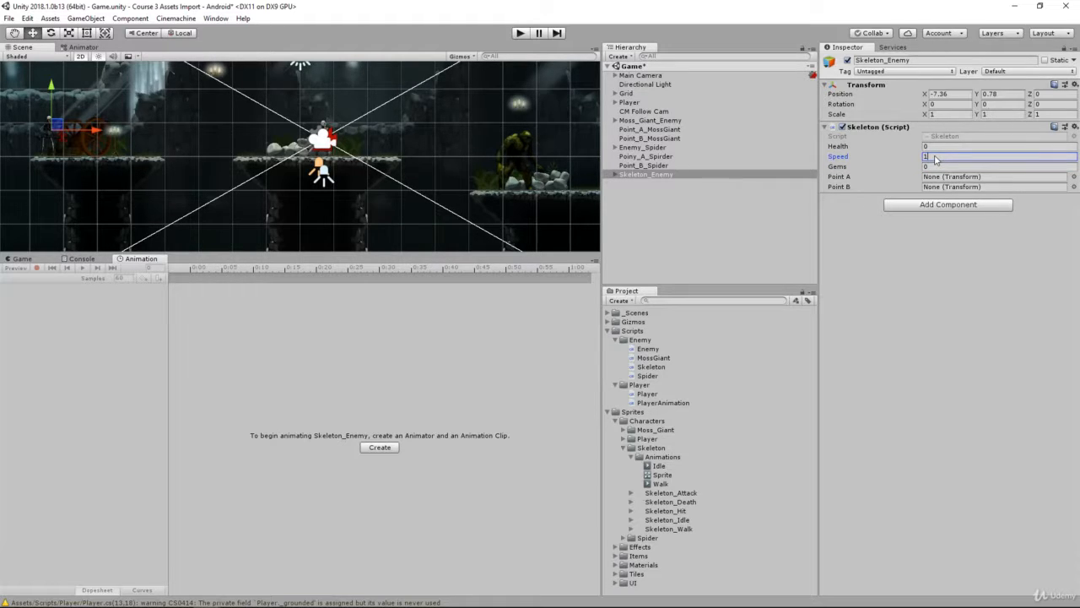
left_click(669, 174)
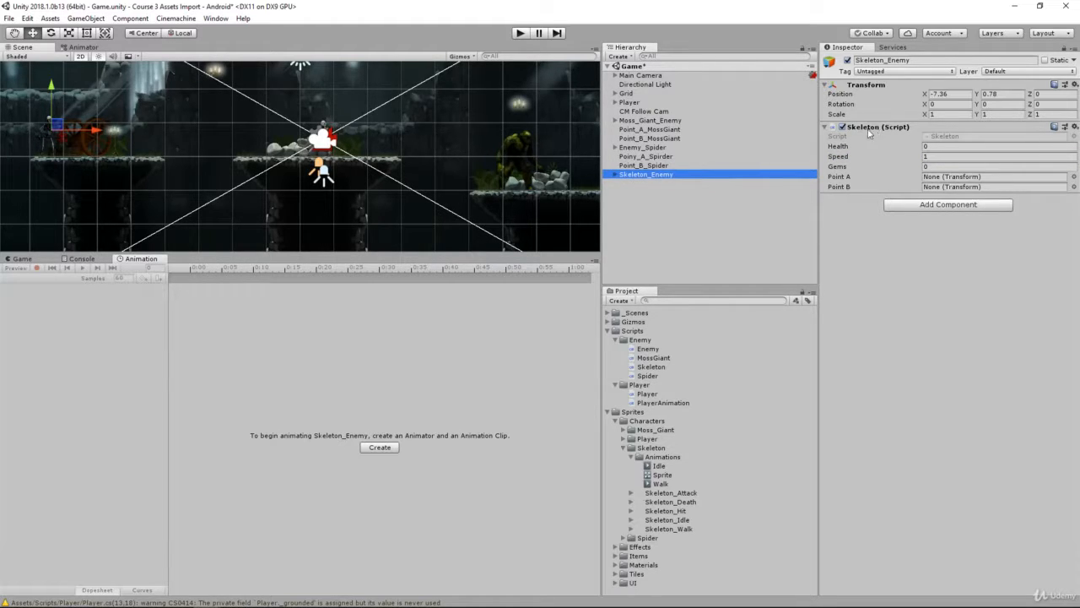
- Nudge Skeleton_Enemy slightly left along its platform to an X position of about -7.44
scroll(364, 190, "down", 4)
scroll(366, 192, "up", 7)
middle_click_drag(384, 191, 399, 207)
scroll(400, 199, "down", 5)
scroll(419, 194, "up", 3)
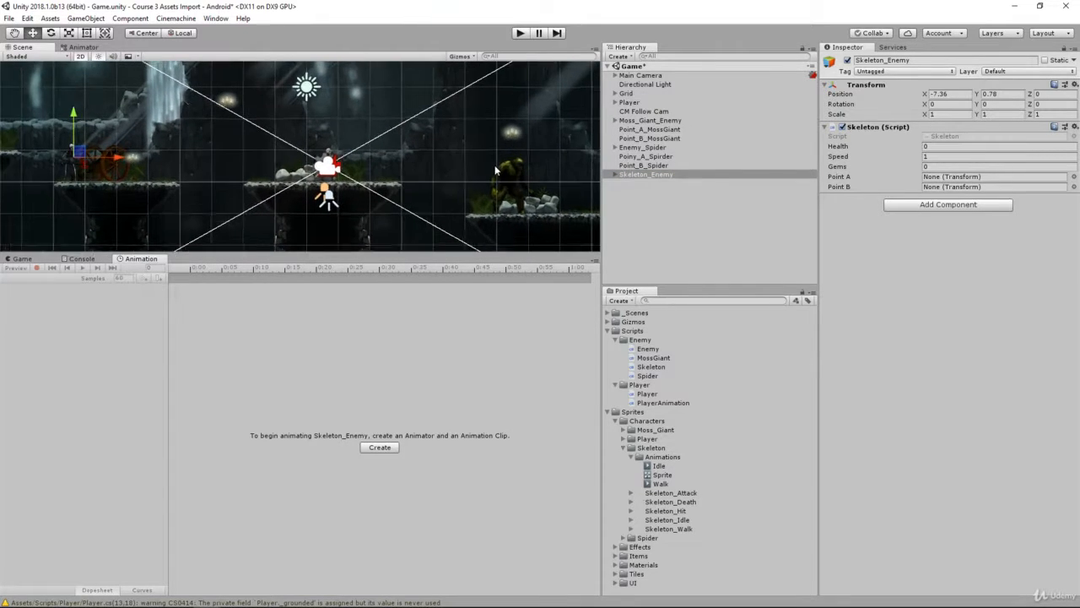
scroll(417, 170, "down", 2)
left_click(643, 176)
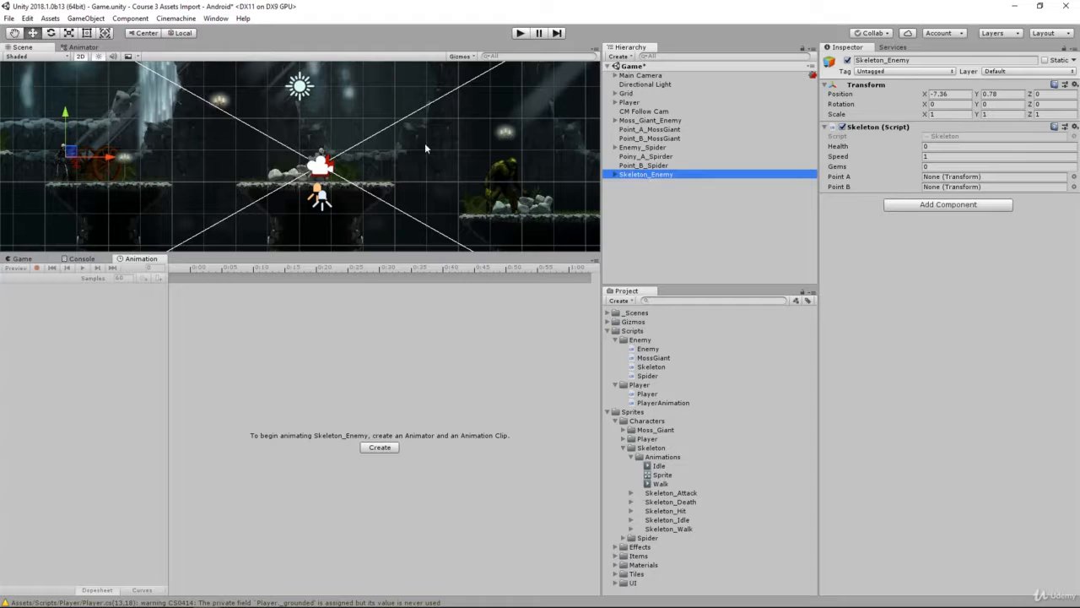
key("f")
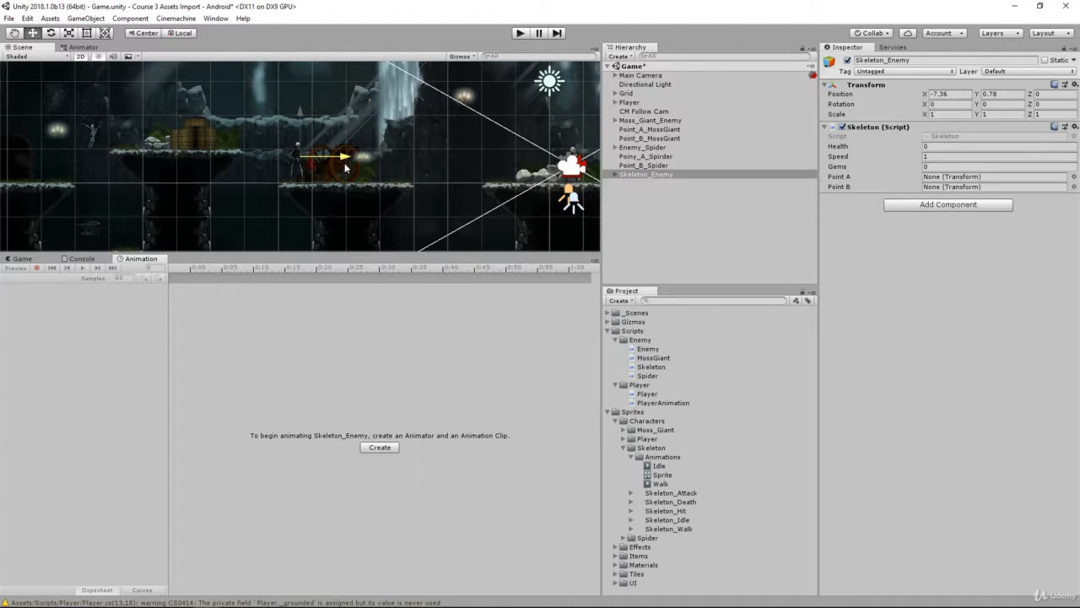
mouse_move(344, 167)
left_mouse_down()
mouse_move(422, 167)
mouse_move(331, 173)
left_mouse_up()
left_click(649, 175)
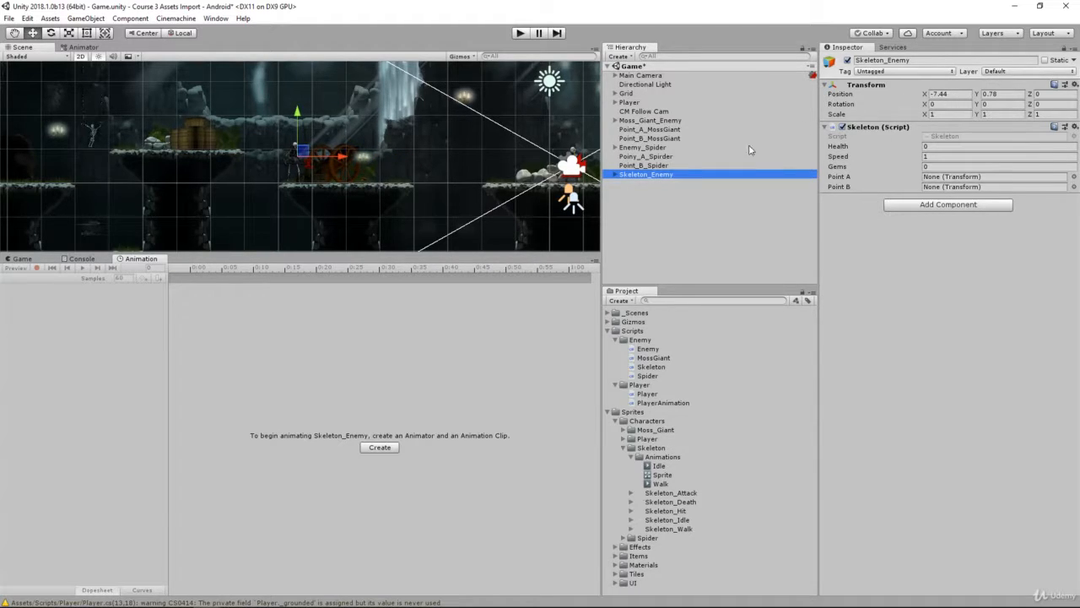
- Duplicate Skeleton_Enemy and rename the copy Point_A_Skeleton
left_click(637, 165)
left_click(644, 174)
key("ctrl+d")
left_click(900, 63)
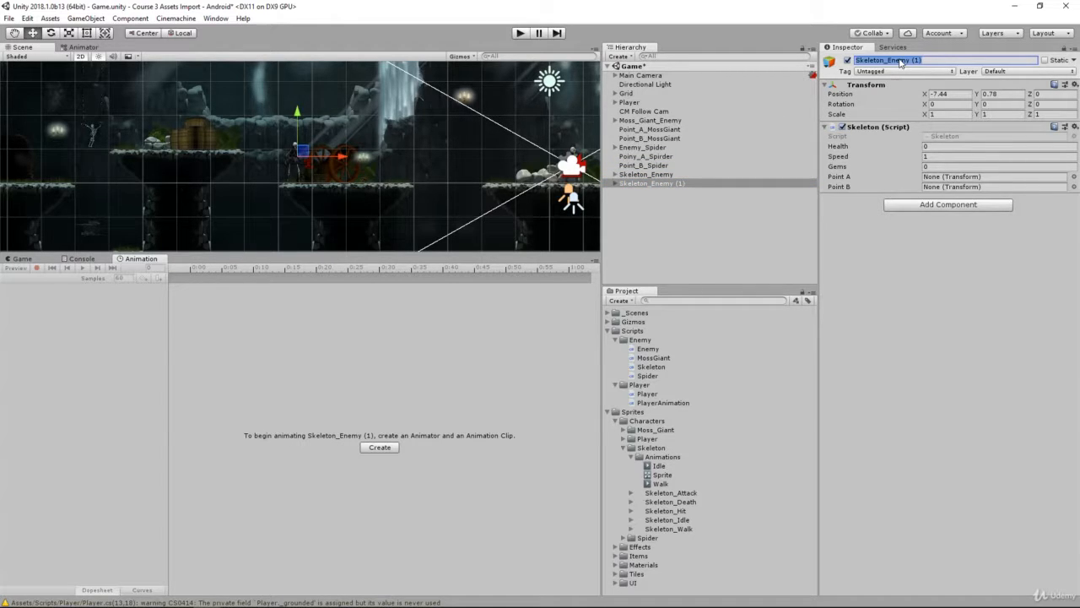
type("Point_A_S")
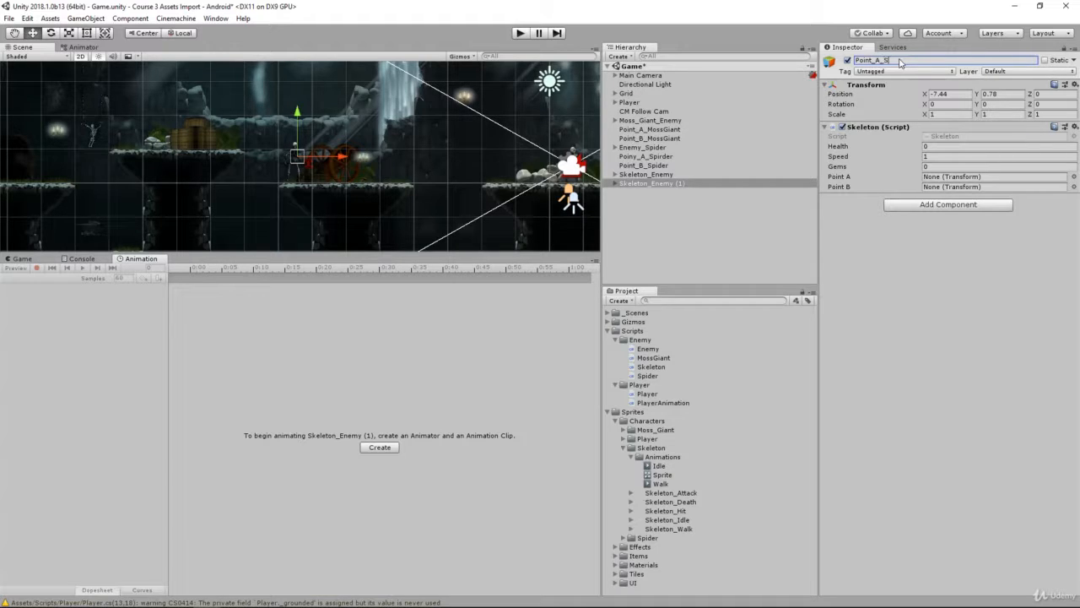
type("keleton")
key("Return")
- Duplicate Point_A_Skeleton, rename the copy Point_B_Skeleton and move it horizontally to the right end of the skeleton's platform
left_click(647, 185)
key("ctrl+d")
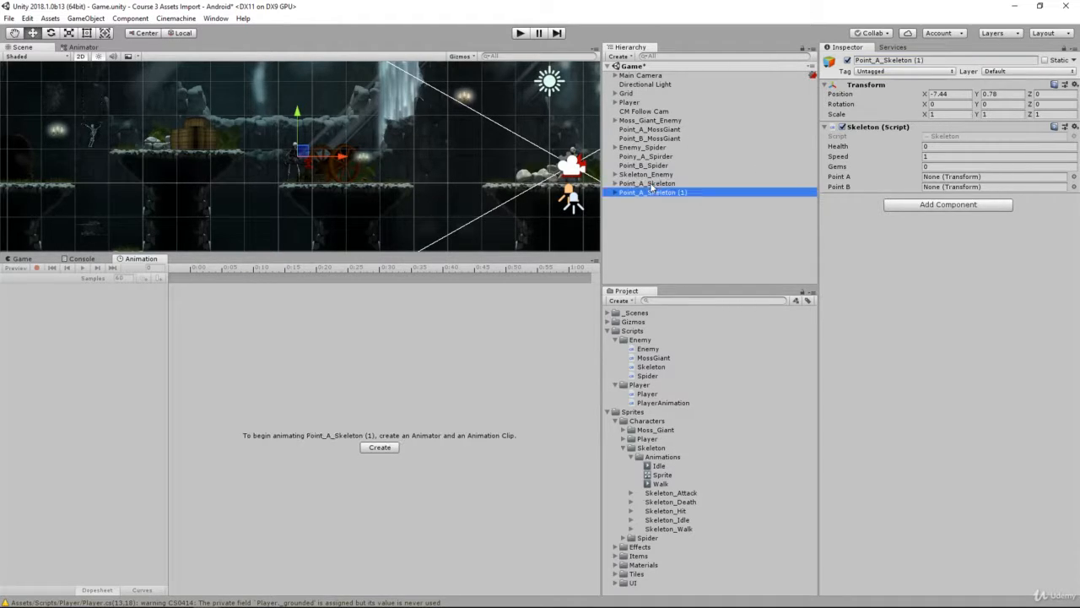
left_click(881, 60)
left_click(881, 61)
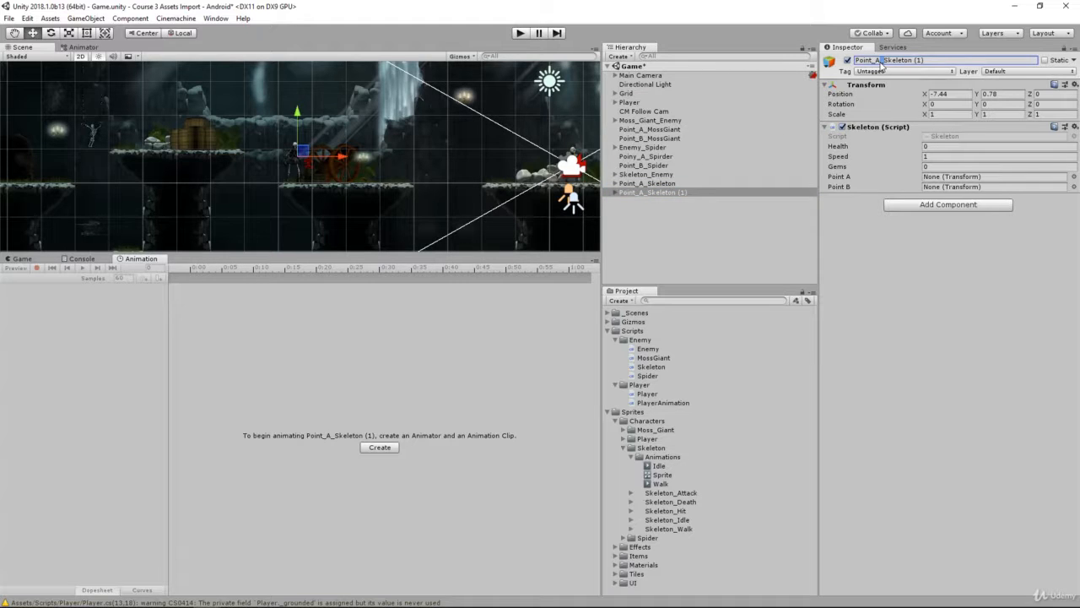
key("BackSpace")
type("B")
left_click_drag(345, 166, 455, 168)
- Remove the Skeleton script component from both Point_A_Skeleton and Point_B_Skeleton
left_click(652, 183)
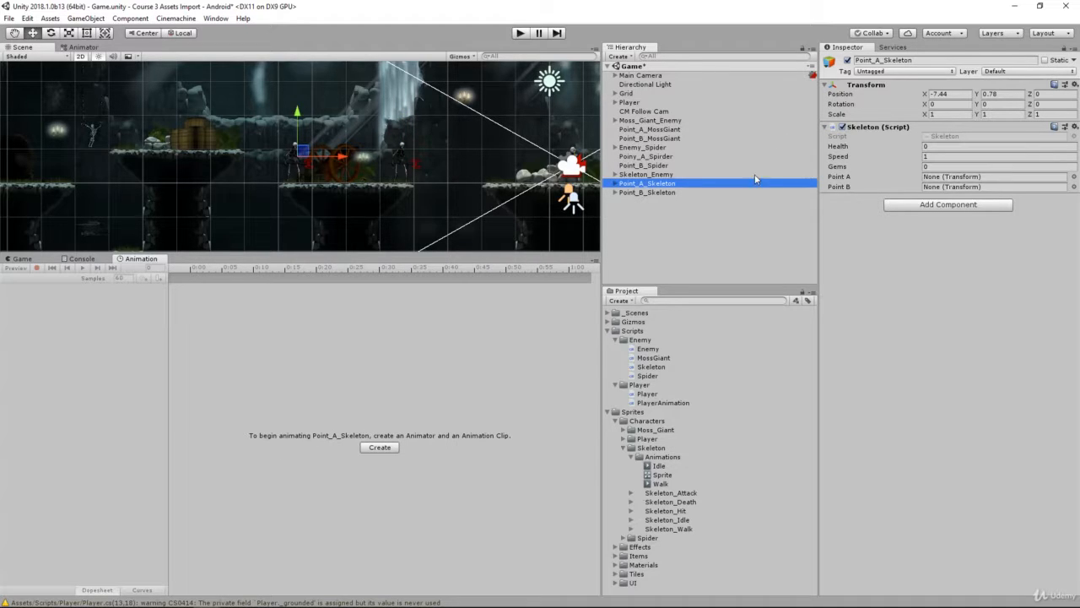
left_click(662, 192, "shift")
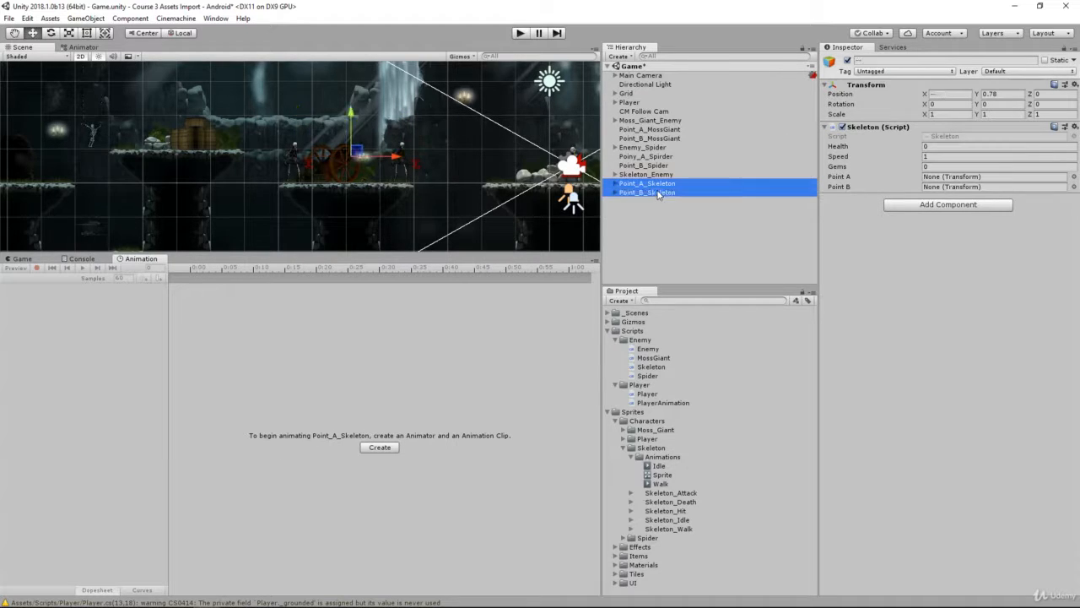
left_click(1075, 126)
left_click(998, 157)
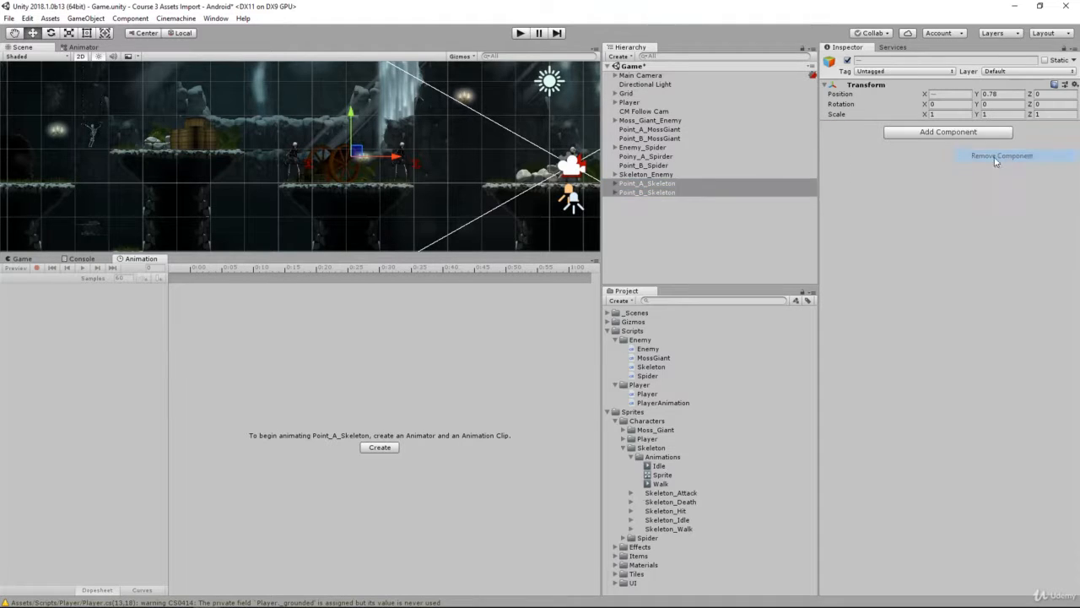
- Delete the Sprite child object from both Point_A_Skeleton and Point_B_Skeleton
left_click(650, 184)
key("Right")
left_click(655, 194)
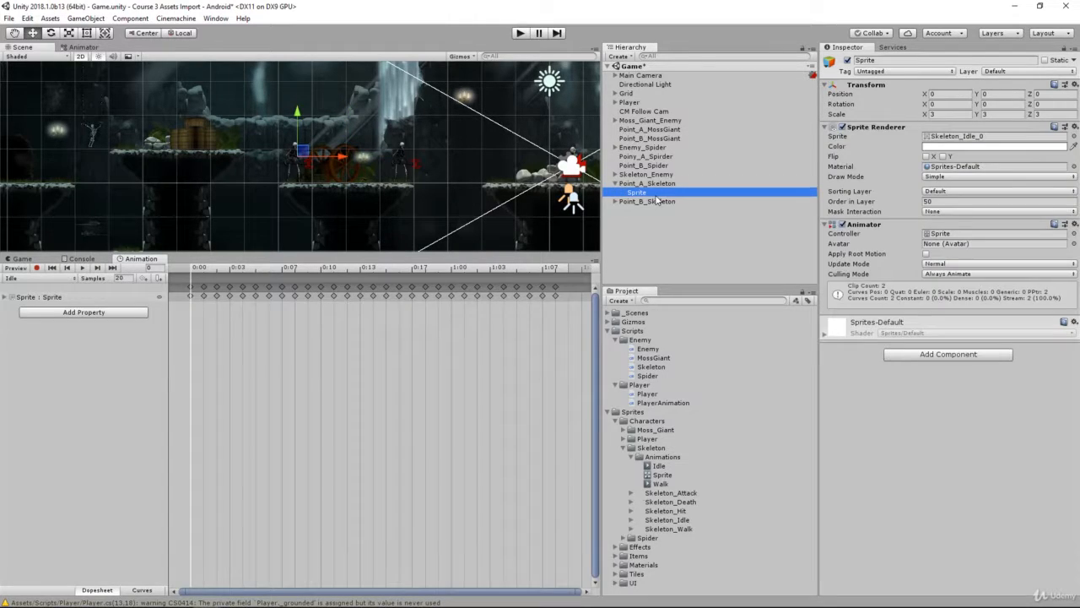
key("Delete")
left_click(651, 194)
key("Right")
left_click(657, 203)
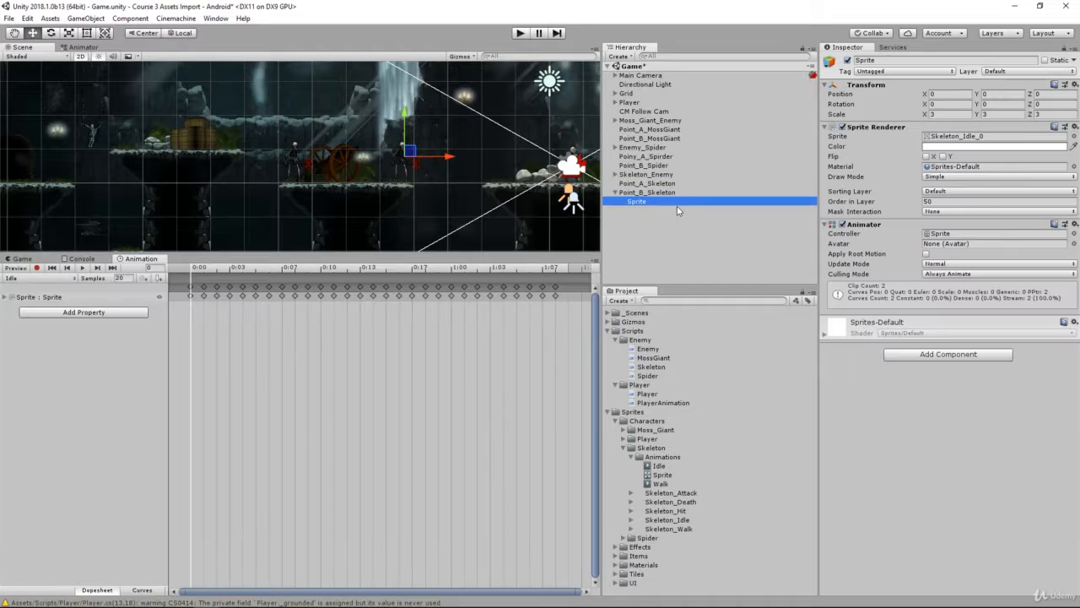
key("Delete")
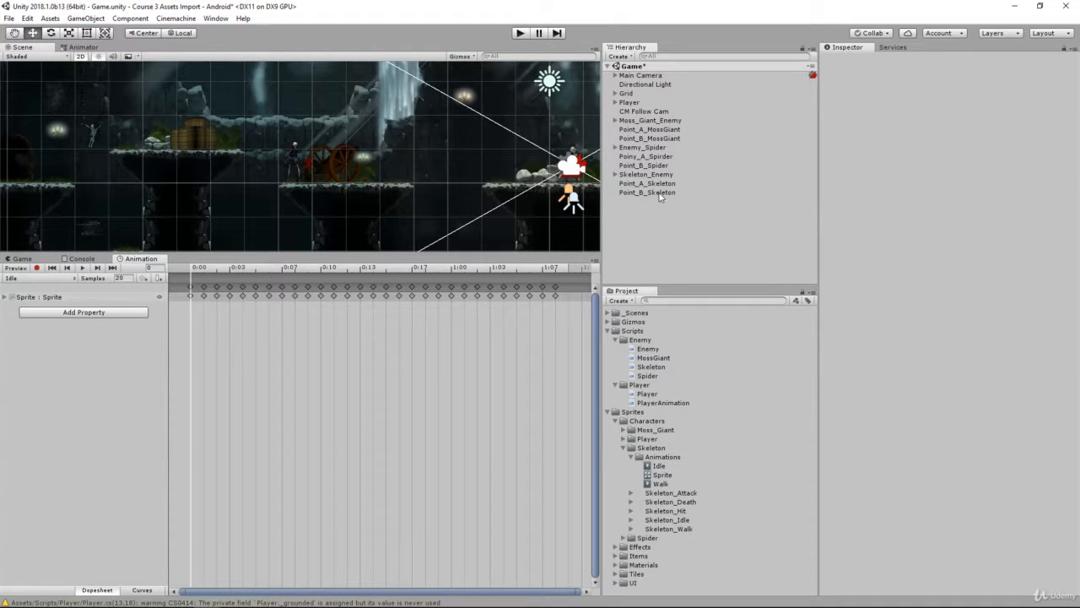
- Assign Point_A_Skeleton as Point A and Point_B_Skeleton as Point B in Skeleton_Enemy's Skeleton script
left_click(658, 184)
key("Up")
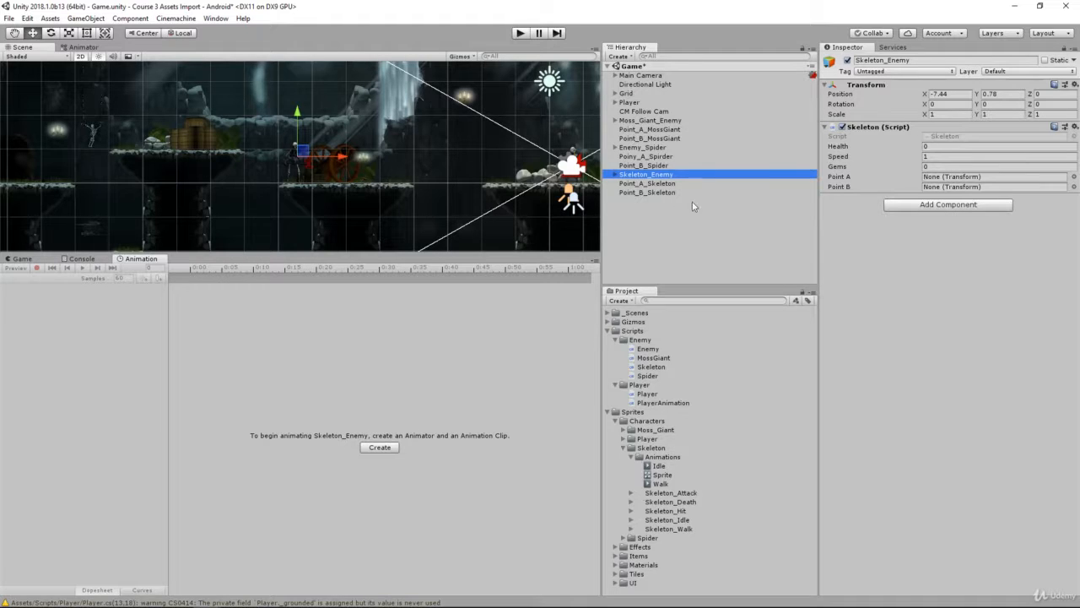
left_click(647, 185)
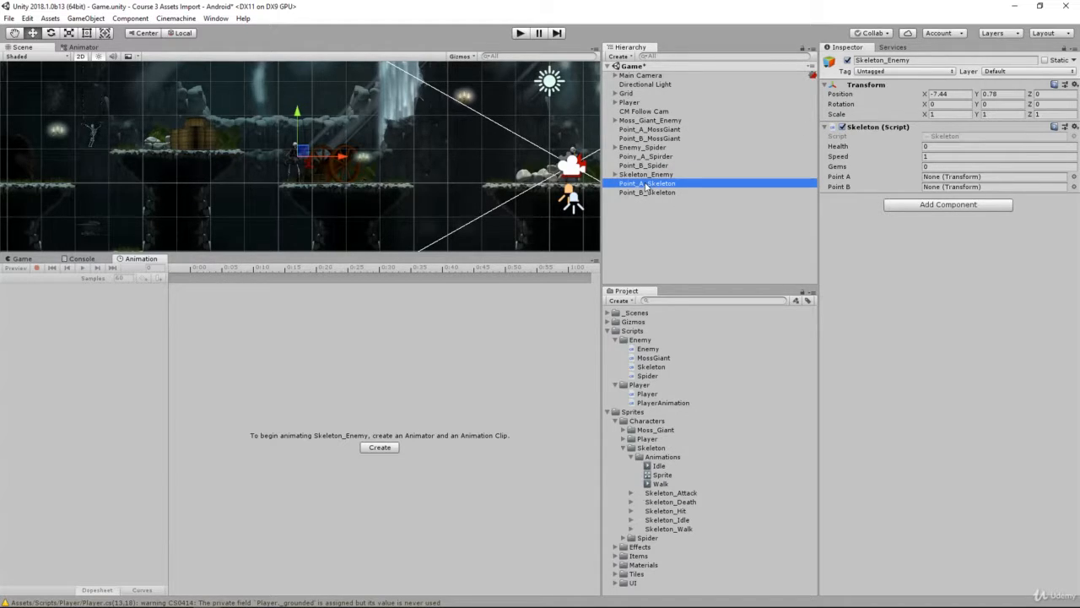
left_click_drag(646, 185, 936, 178)
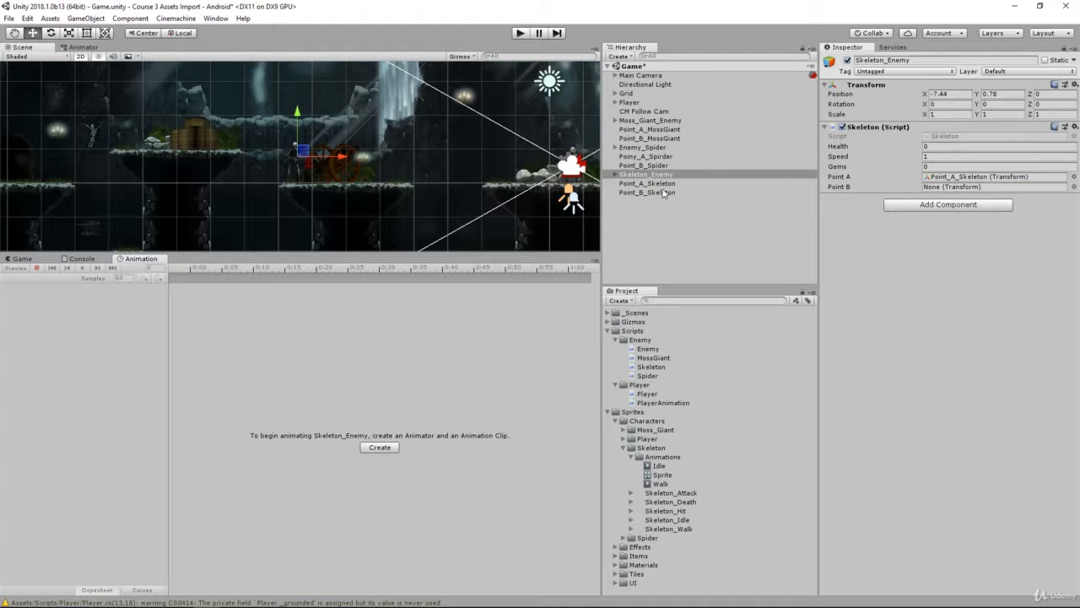
left_click_drag(664, 193, 937, 191)
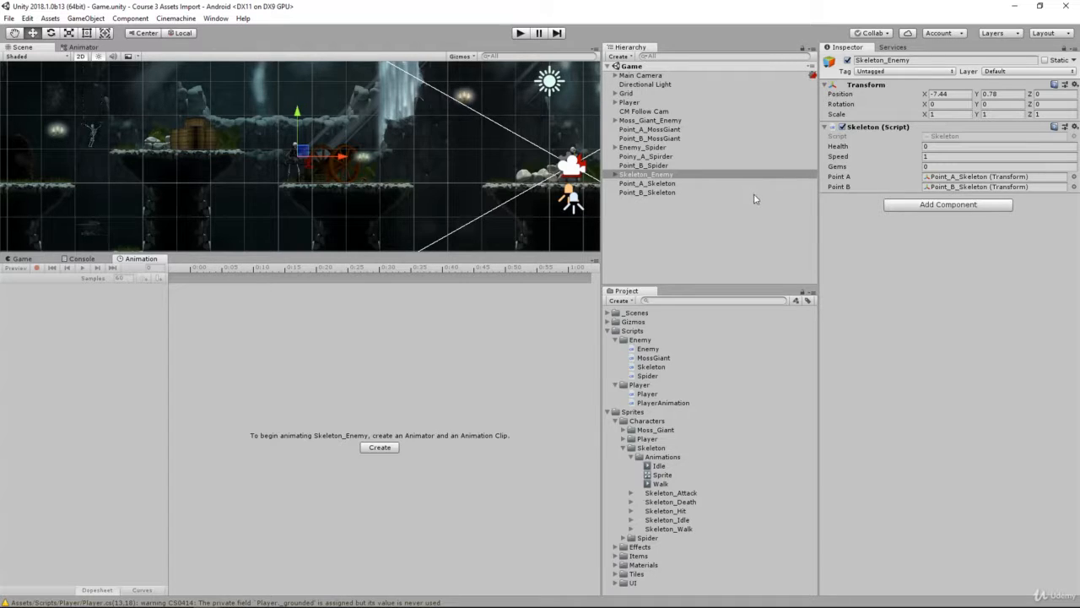
- Play-test the skeleton's patrol, moving the player left toward it and trying a Speed of 3, and stop the game
left_click(521, 34)
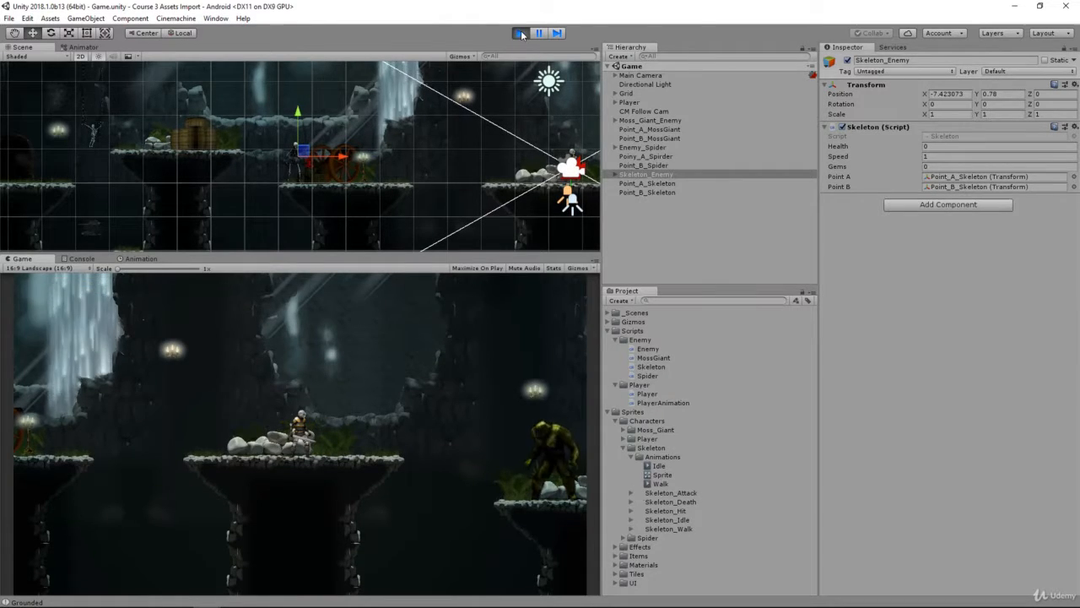
key("a")
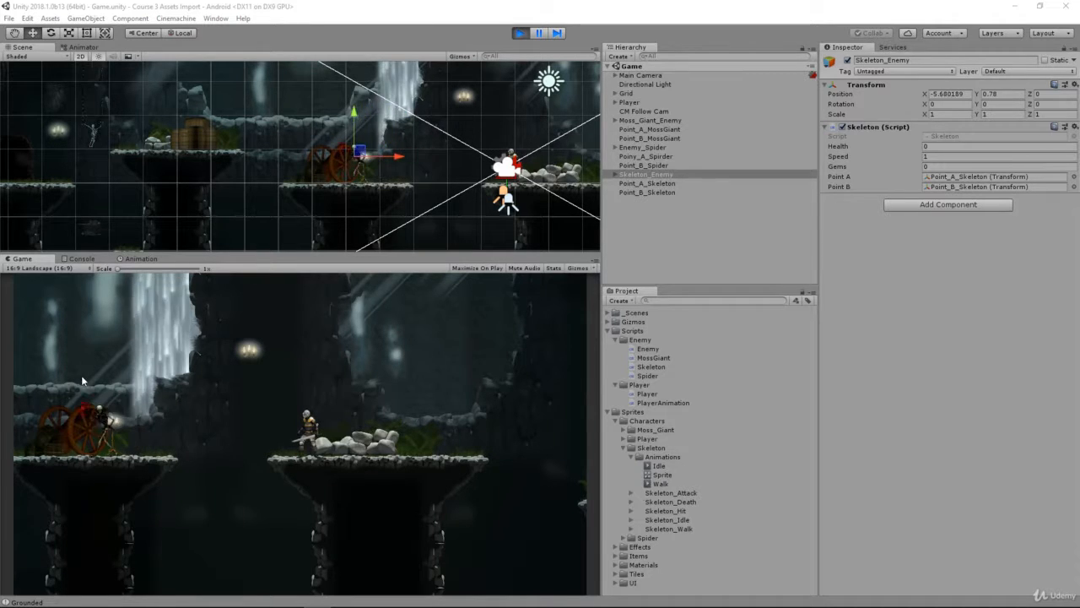
left_click(925, 156)
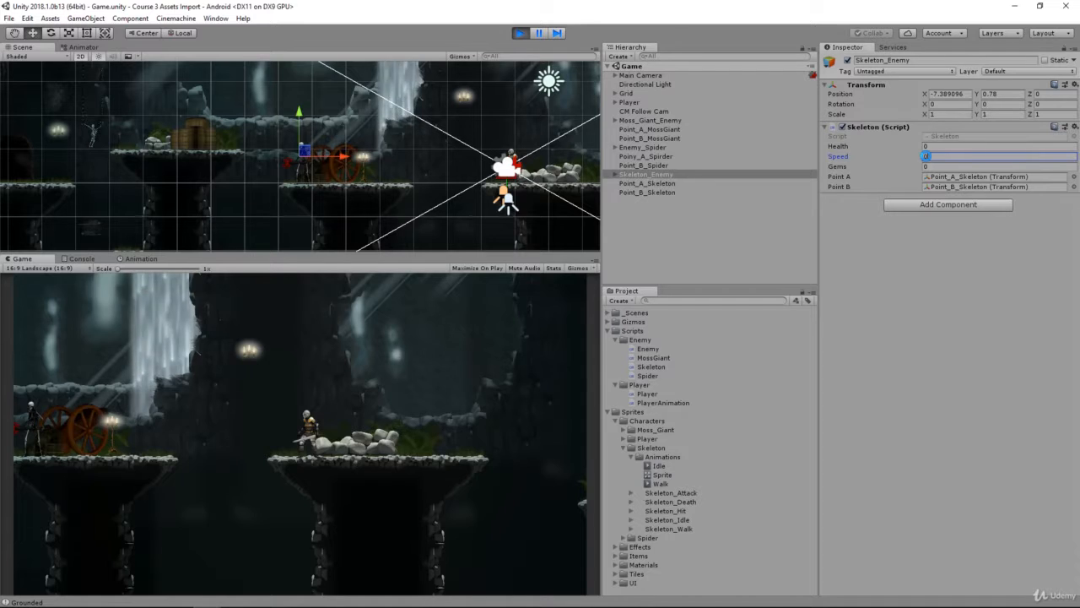
type("3")
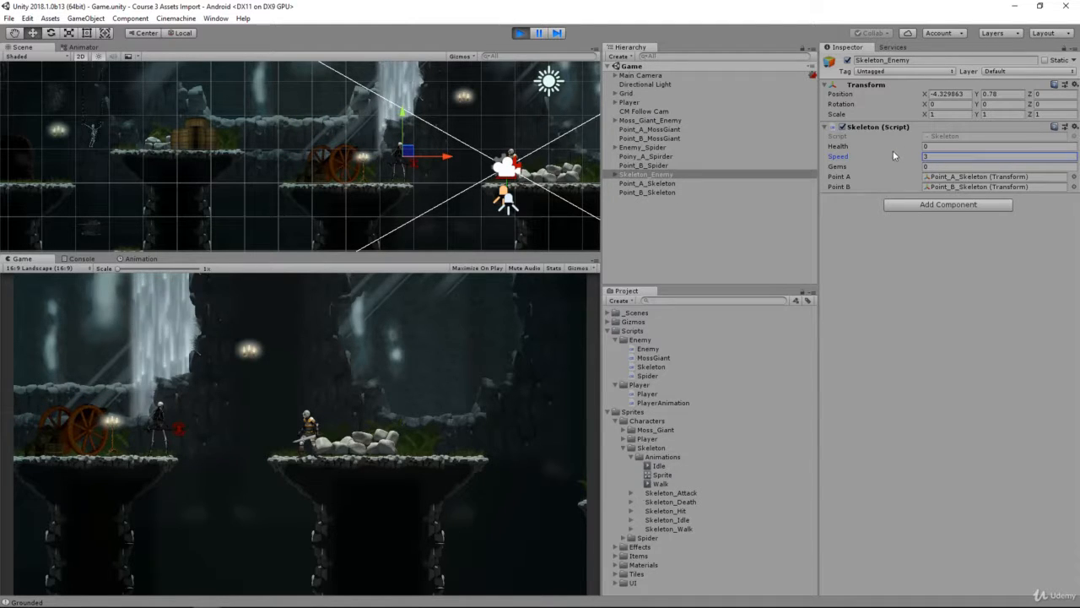
double_click(934, 158)
left_click(519, 33)
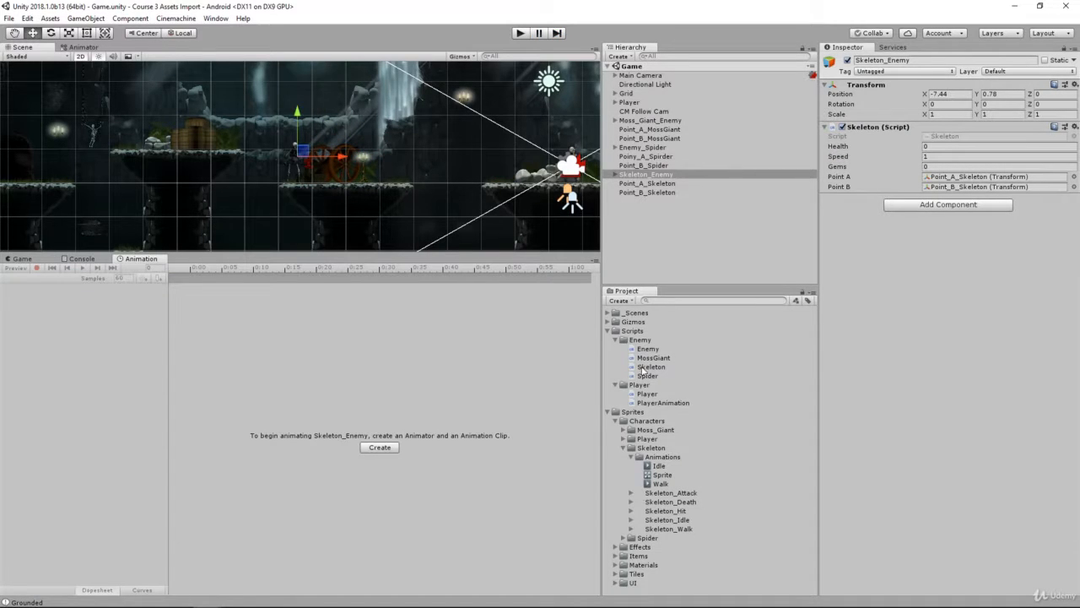
- Open the Enemy script in Visual Studio for editing
left_click(646, 349)
double_click(646, 350)
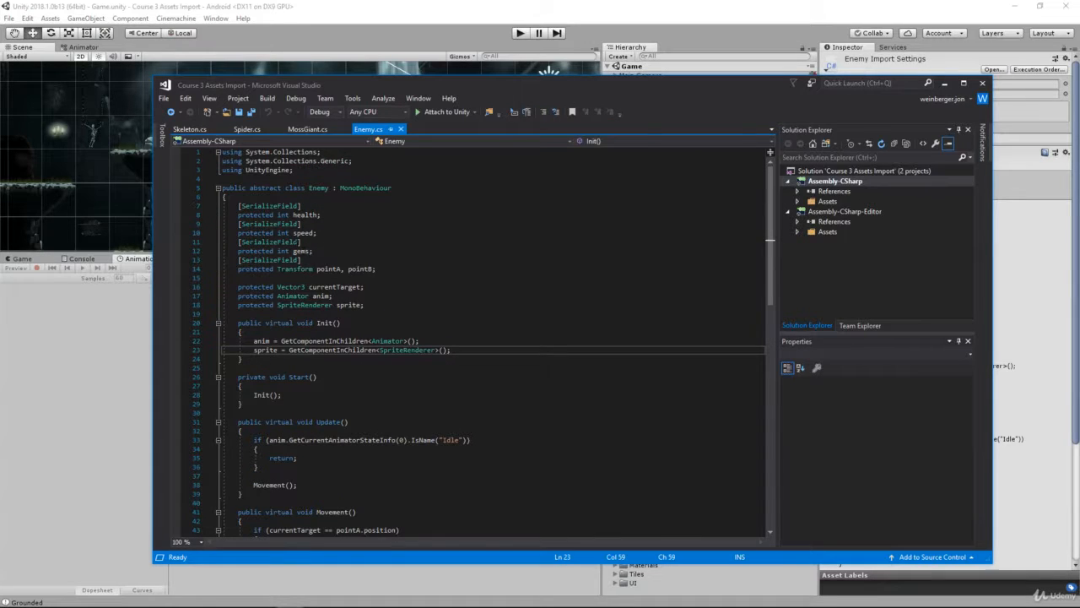
double_click(284, 216)
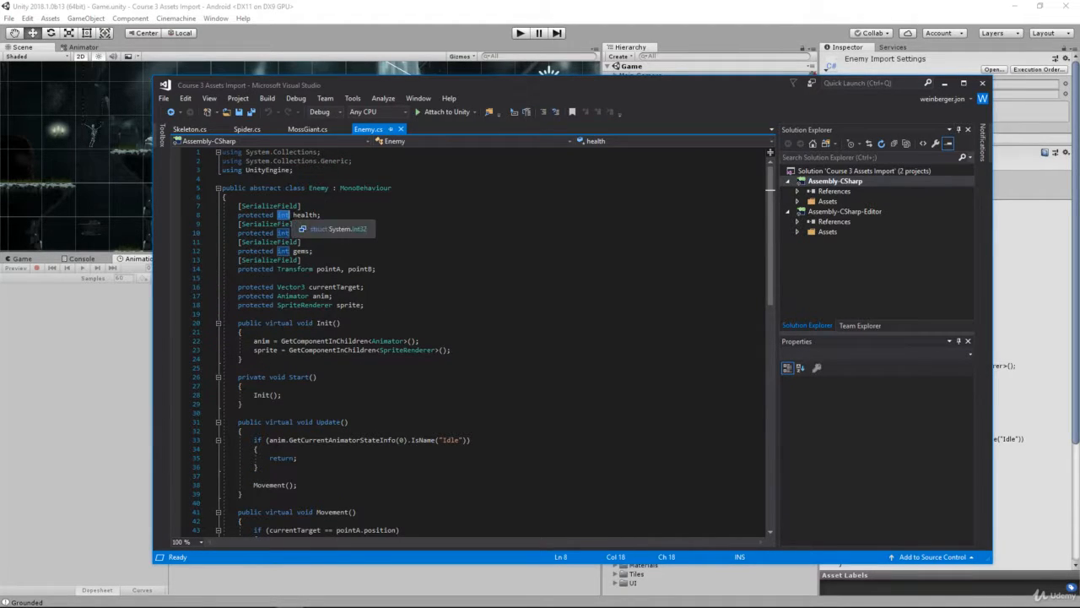
type("floa")
key("ctrl+s")
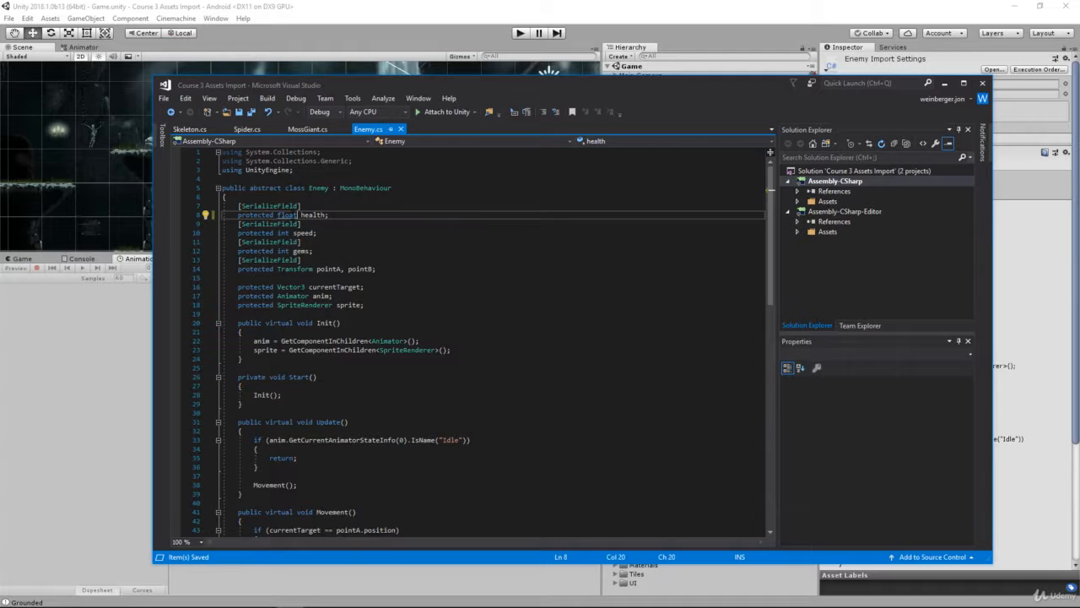
key("ctrl+z")
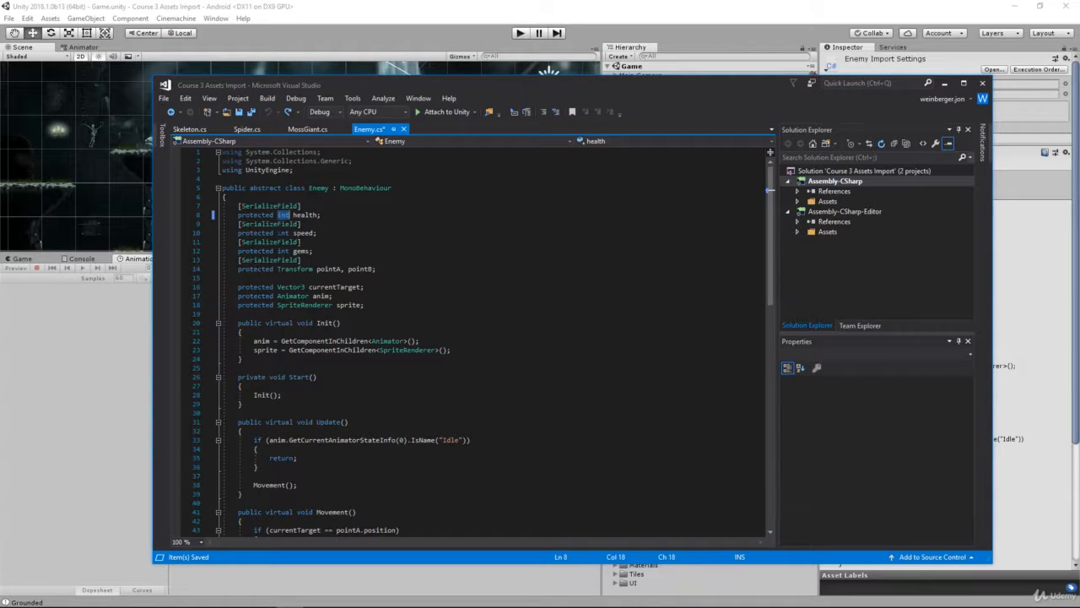
- Change the speed field's type to float in the Enemy class, save the script and return to Unity
double_click(281, 232)
type("float")
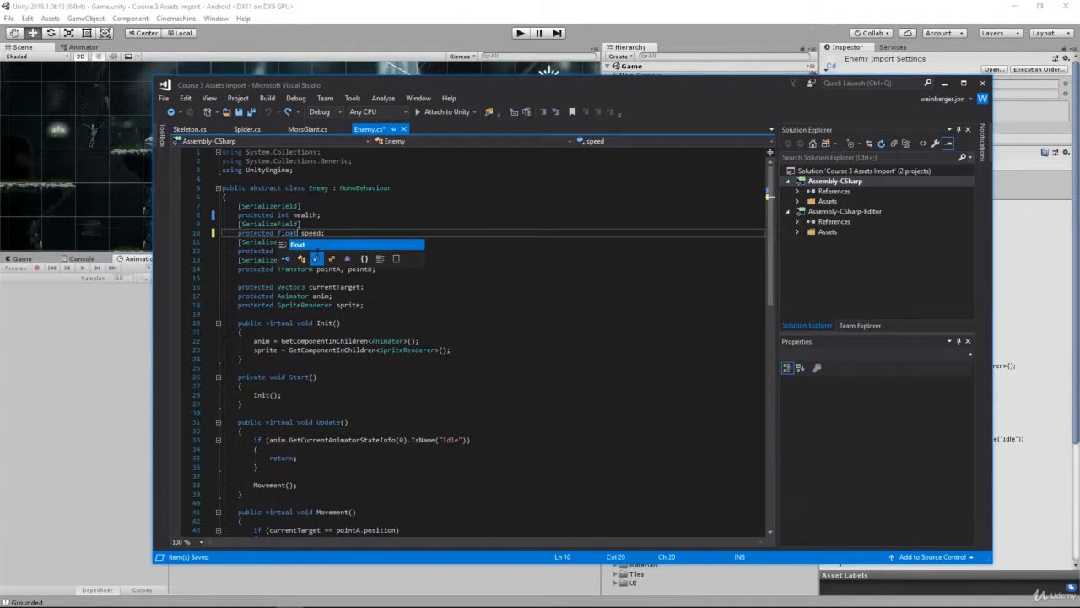
key("ctrl+s")
left_click(121, 329)
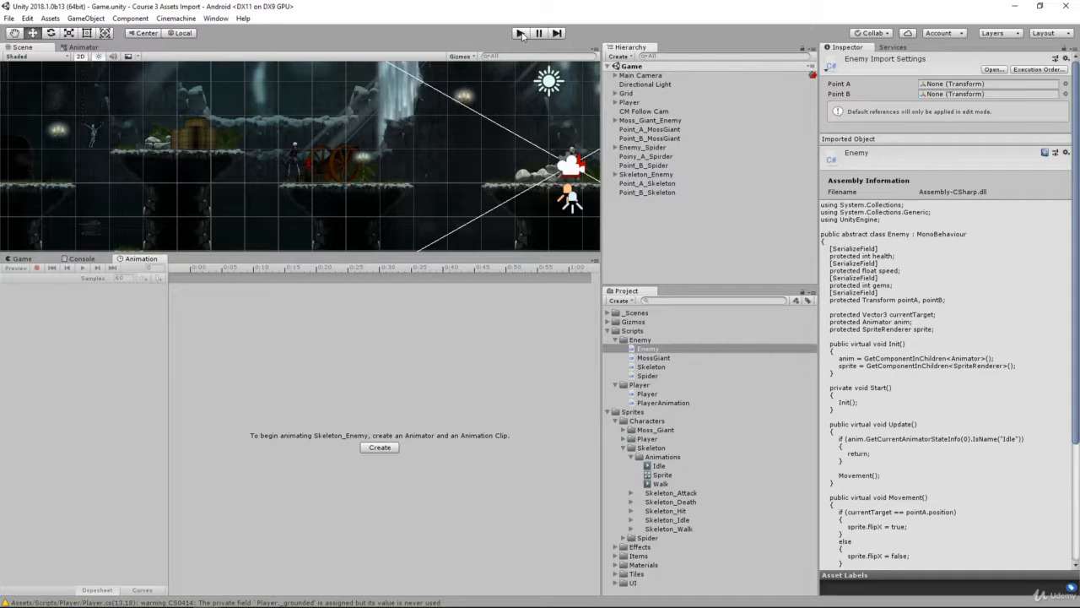
- Run the game and set the Speed of Skeleton_Enemy's Skeleton script to 0.3 during play
left_click(521, 33)
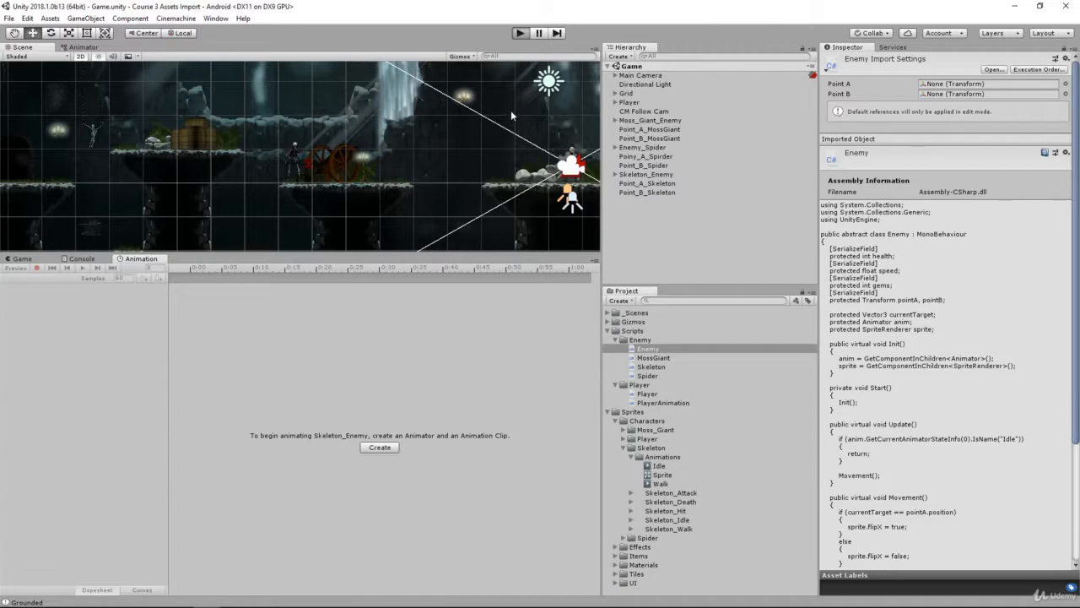
key("ctrl+p")
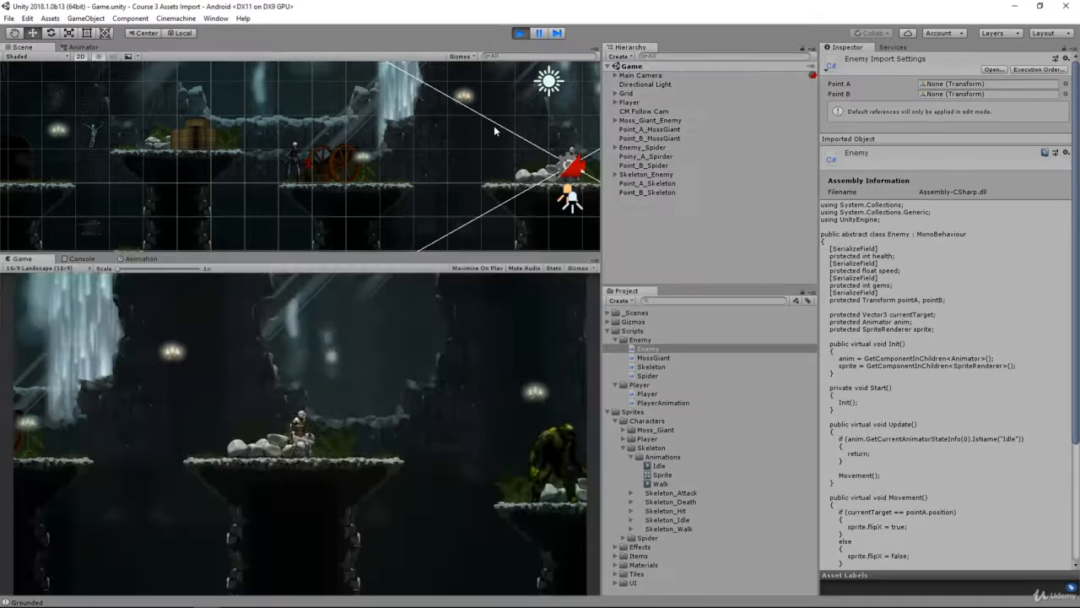
left_click(647, 173)
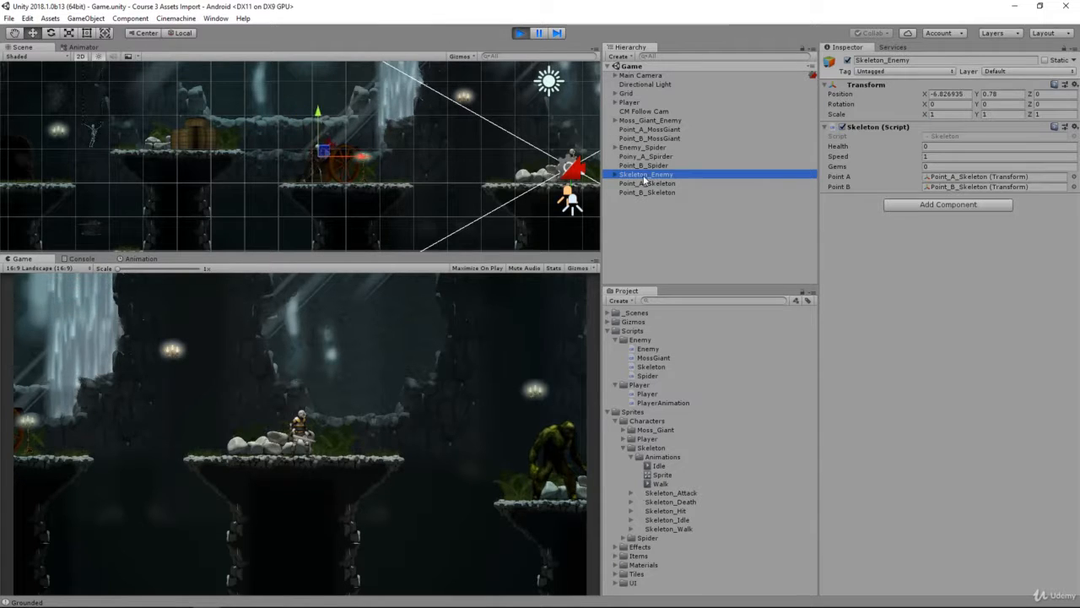
key("Right")
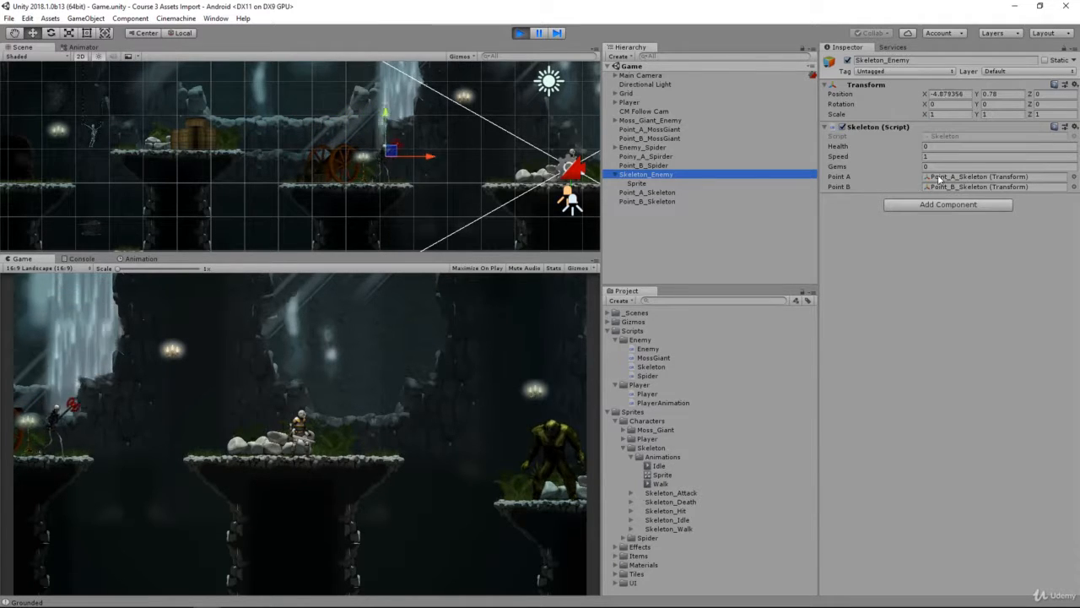
left_click(934, 158)
type("0.3")
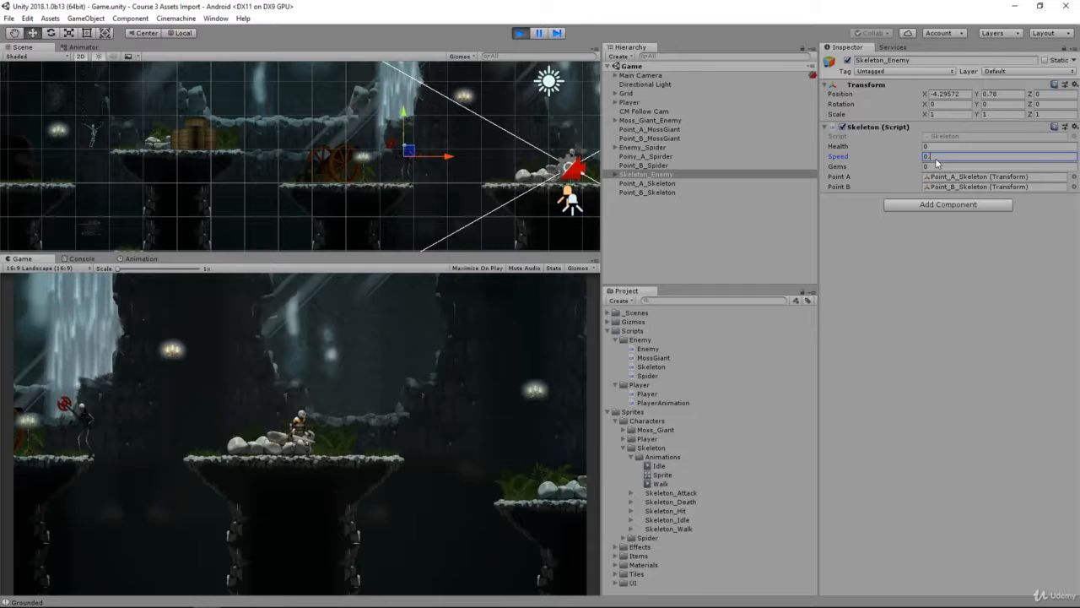